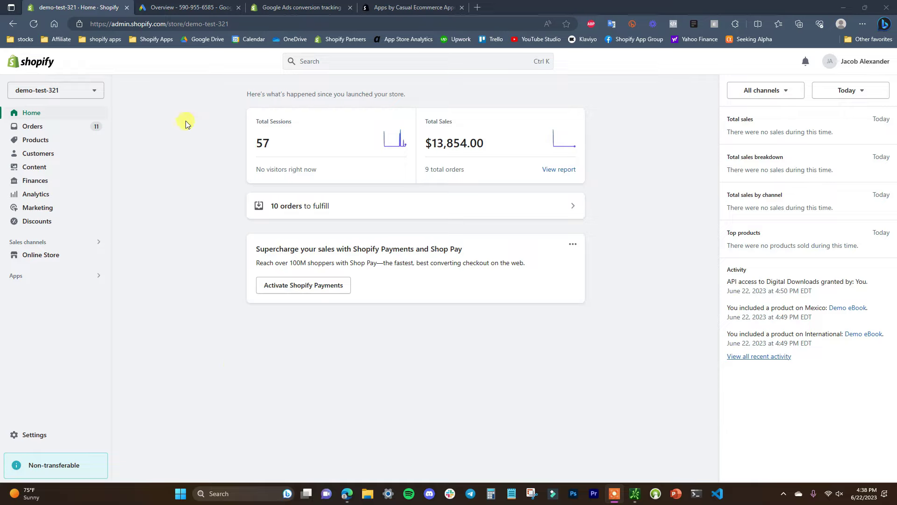
Start a new website conversion action from Tools and settings > Conversions in Google Ads
left_click(187, 7)
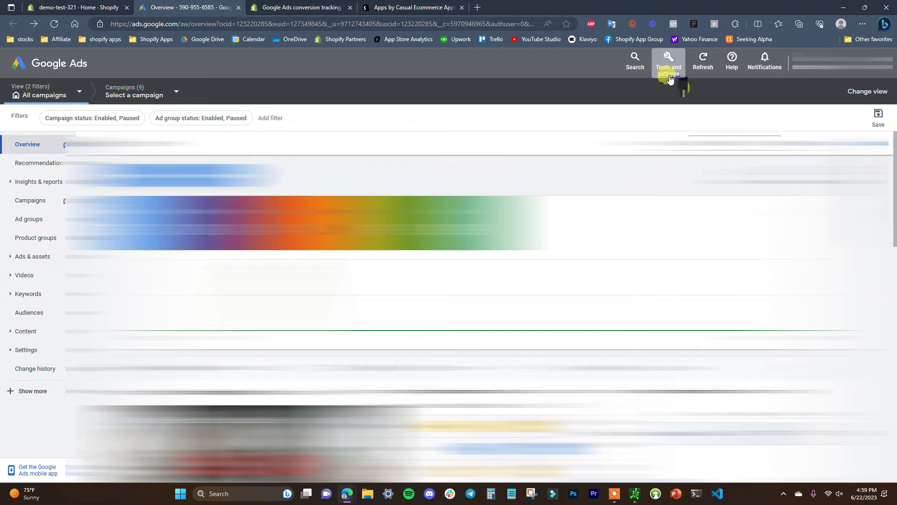
left_click(669, 59)
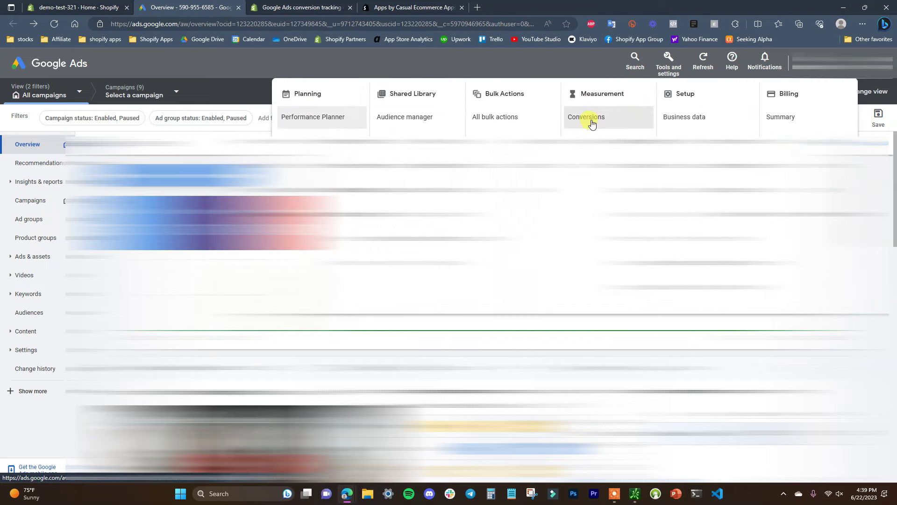
left_click(592, 123)
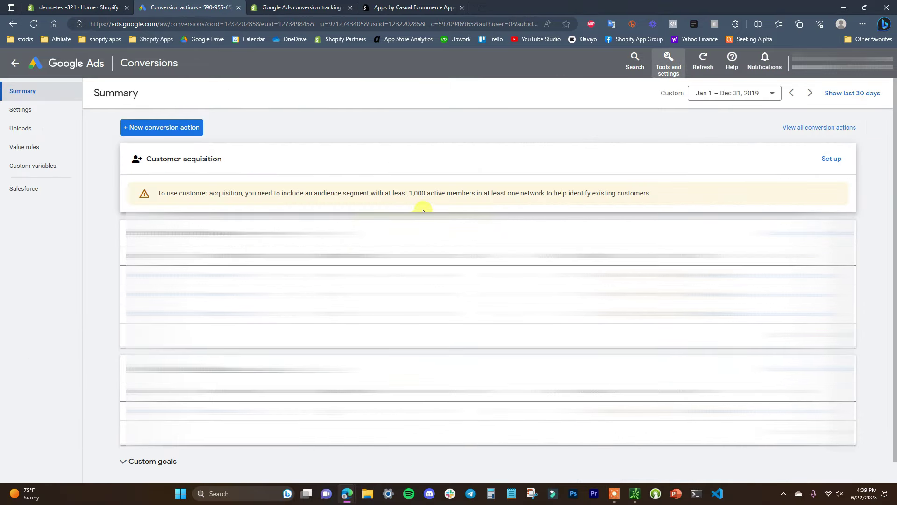
left_click(159, 132)
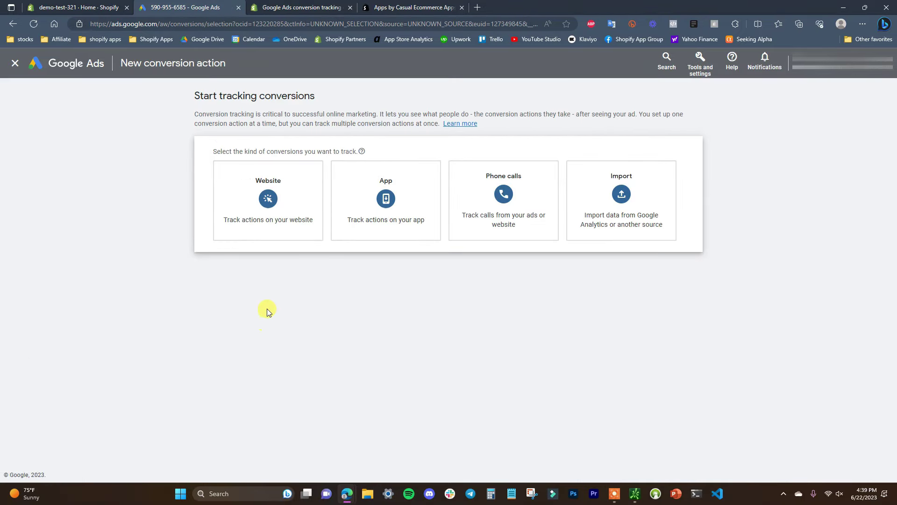
left_click(275, 226)
left_click(98, 6)
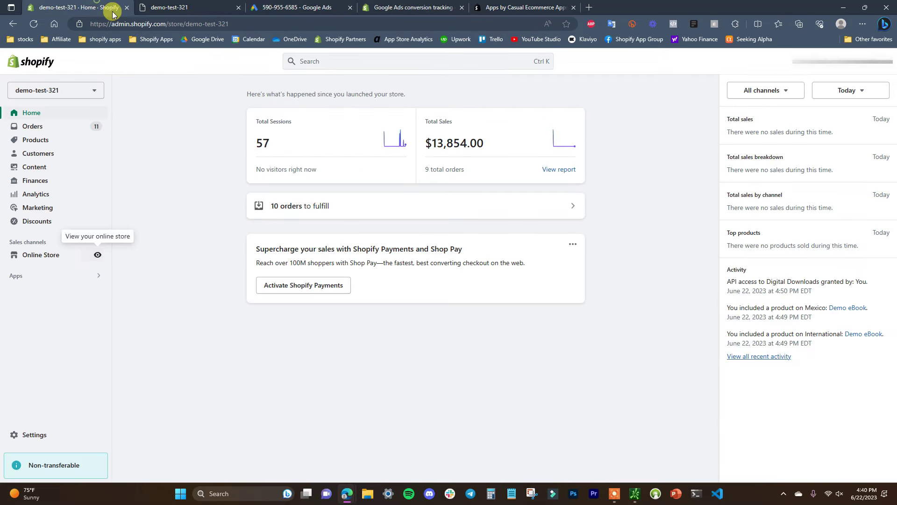
left_click(220, 7)
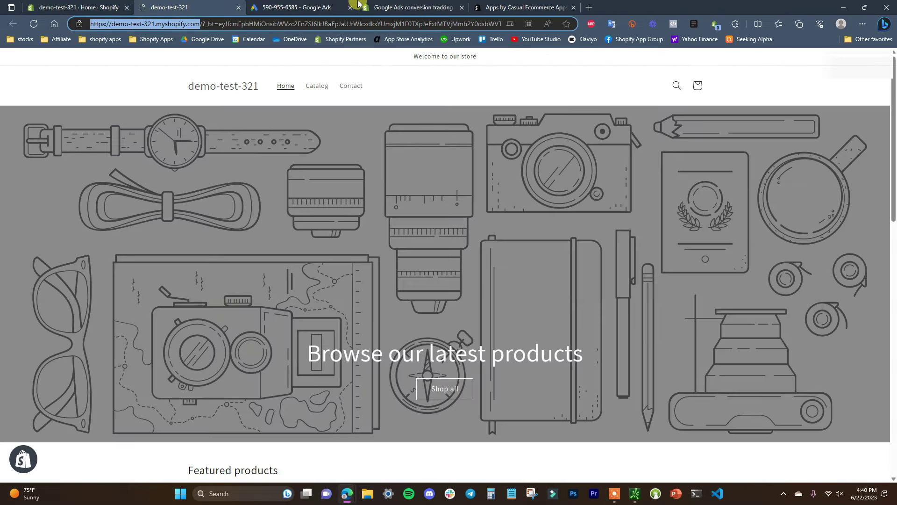
left_click(298, 6)
left_click(264, 204)
type("https://demo-test-321.myshopify.com/")
left_click(409, 205)
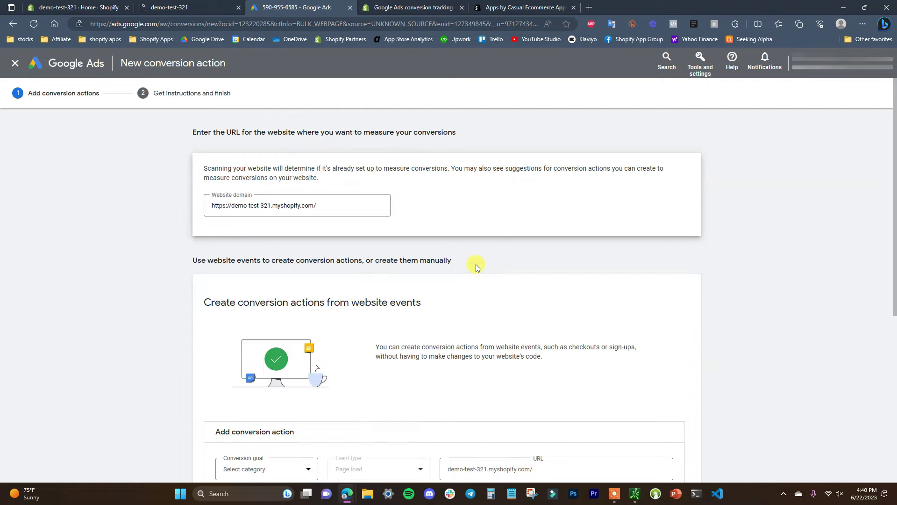
scroll(477, 263, "down", 3)
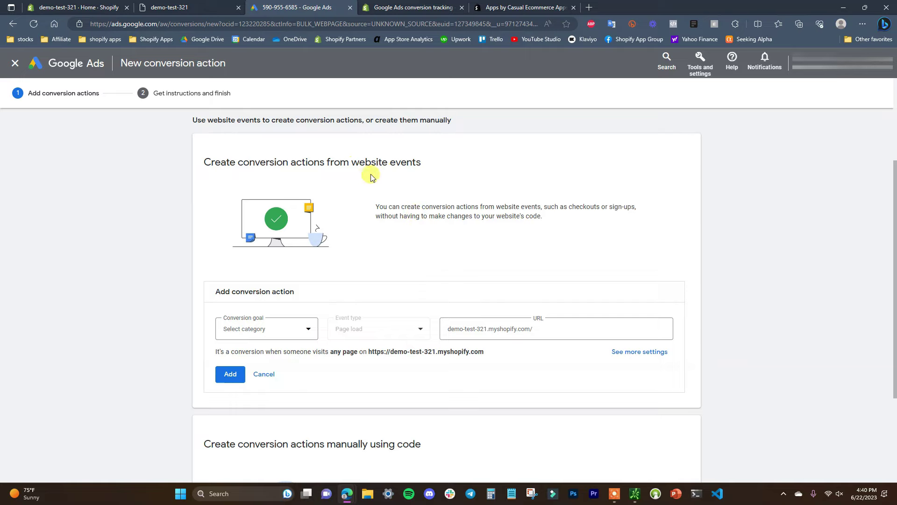
scroll(310, 158, "down", 3)
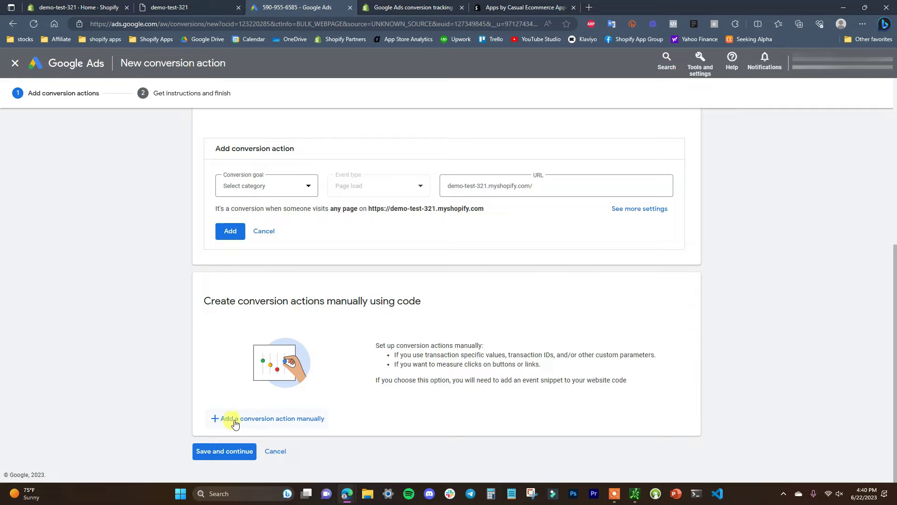
Manually add a Purchase-category conversion named Purchase, using different values per conversion (default 1 USD)
left_click(297, 423)
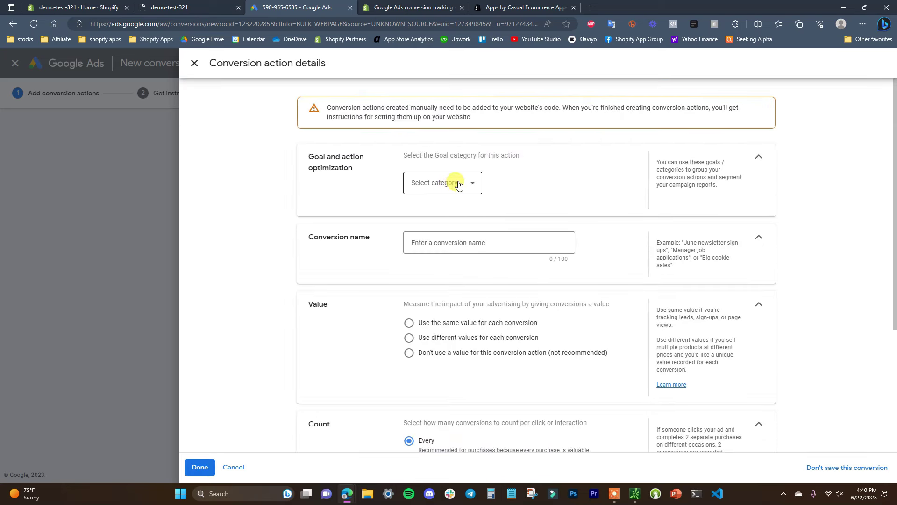
left_click(459, 184)
left_click(427, 203)
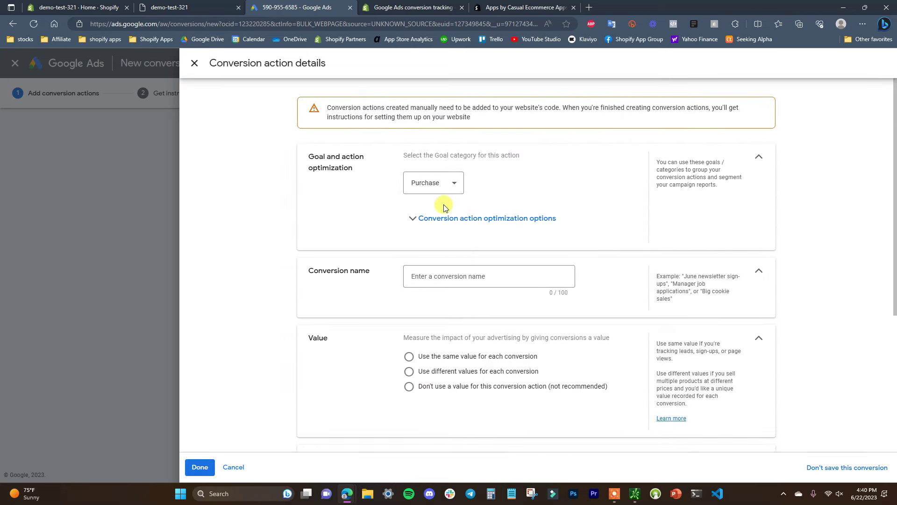
left_click(462, 277)
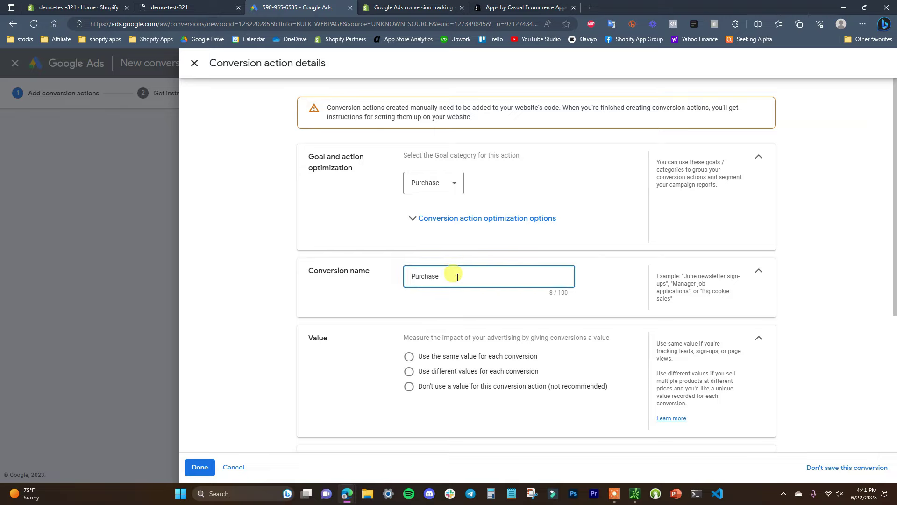
scroll(457, 277, "down", 1)
left_click(475, 313)
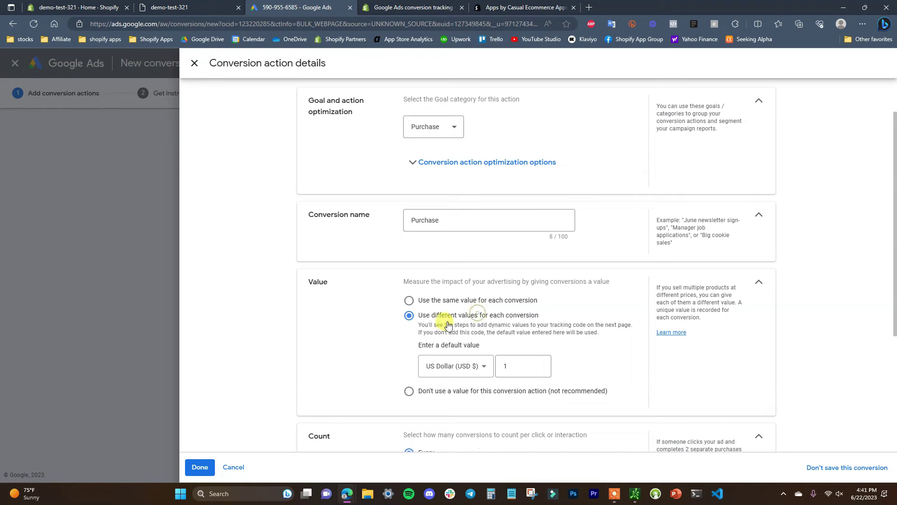
scroll(365, 291, "down", 4)
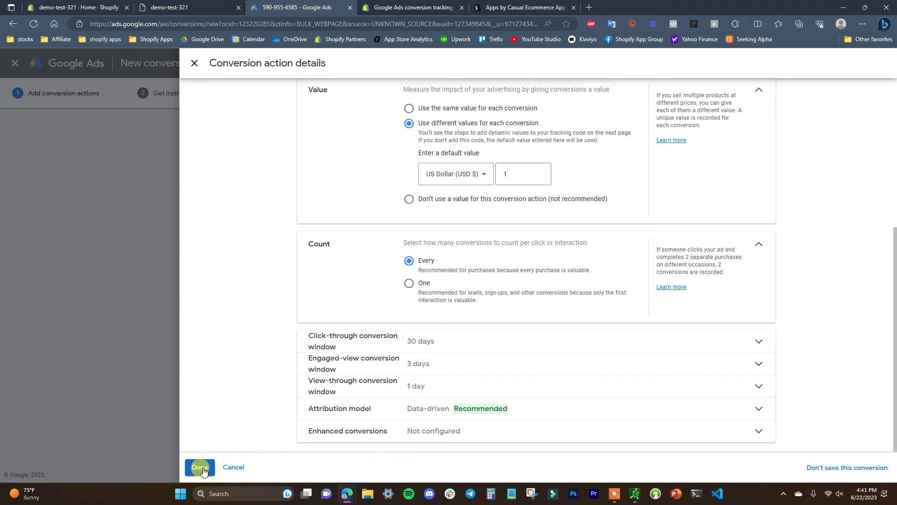
left_click(201, 468)
left_click(228, 452)
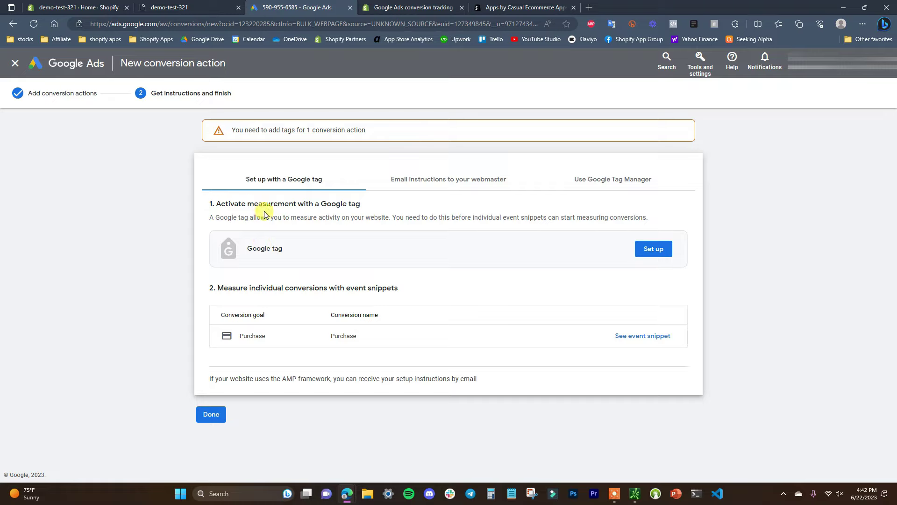
Copy the Google tag code from the Google tag setup instructions and return to Shopify admin
left_click(647, 251)
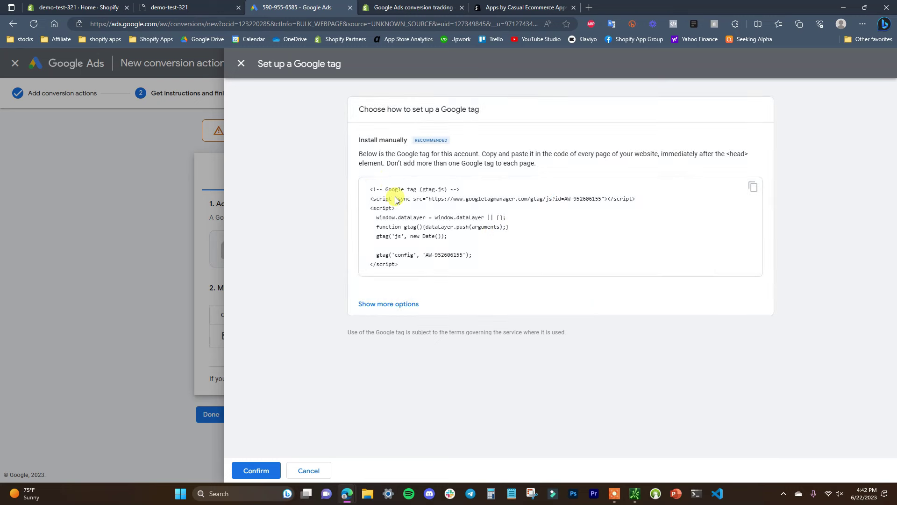
left_click(753, 188)
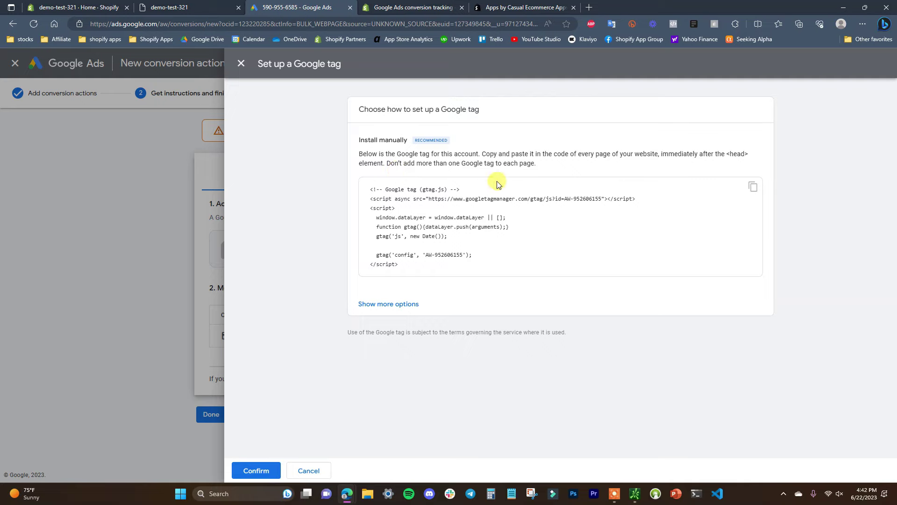
left_click(91, 6)
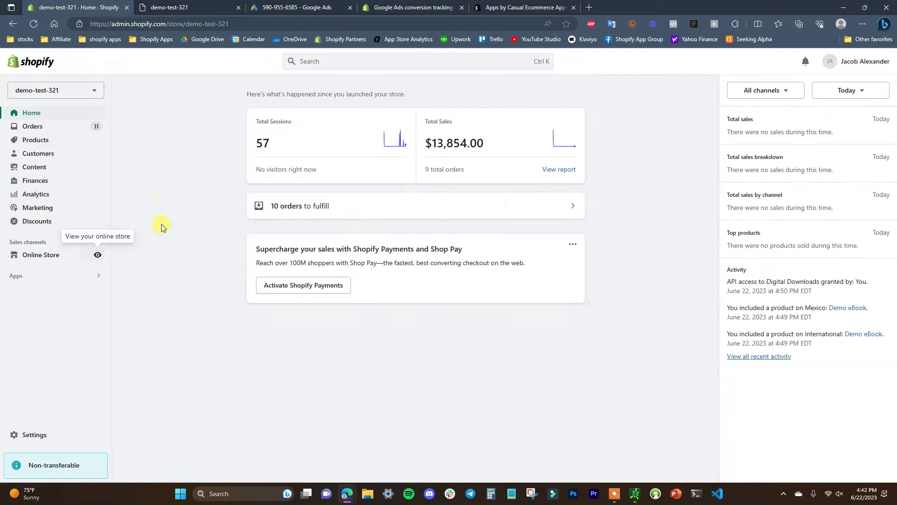
Open the Dawn theme's theme.liquid file in the Shopify code editor
left_click(64, 259)
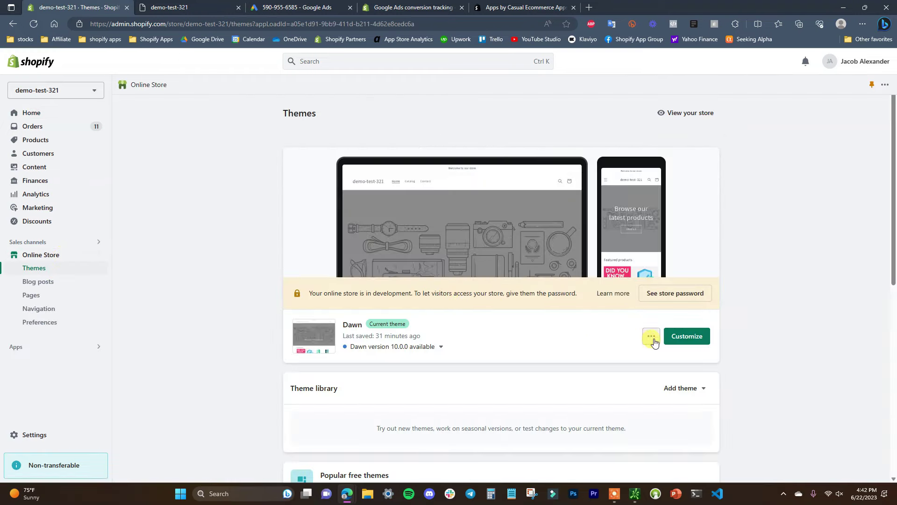
left_click(653, 337)
left_click(584, 291)
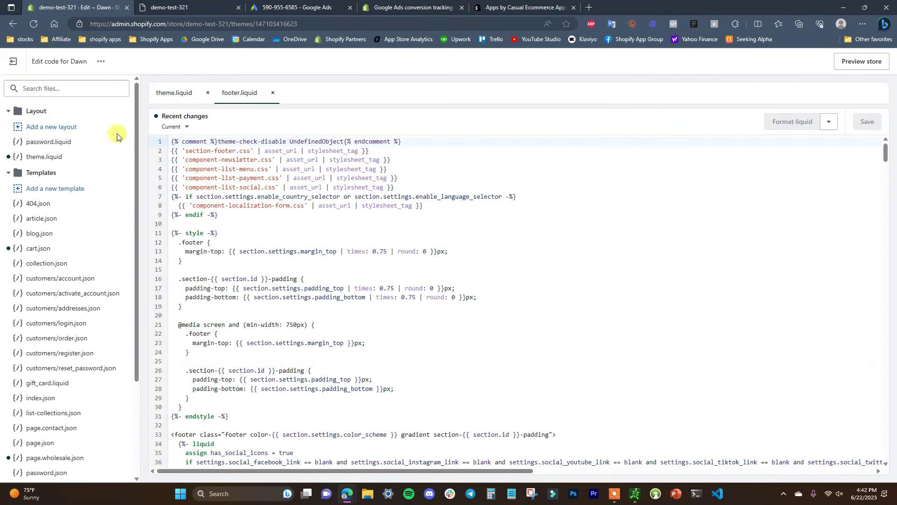
left_click(66, 158)
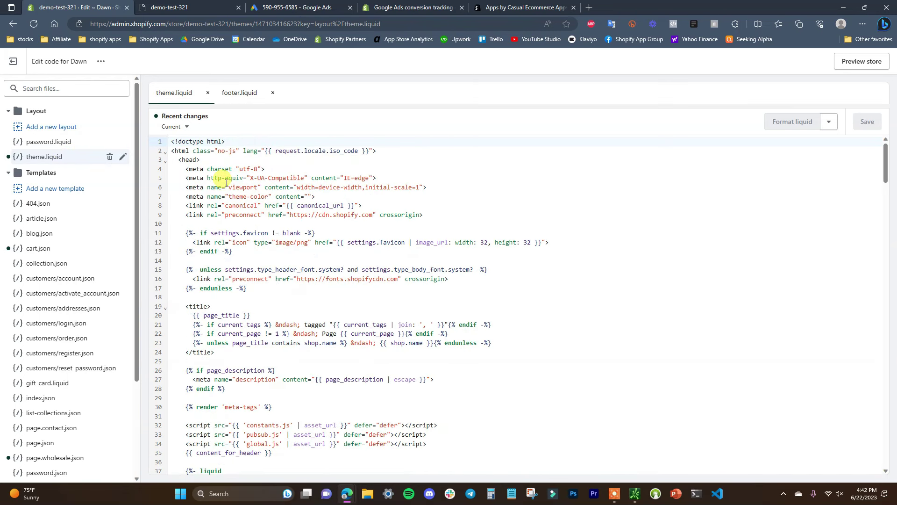
Paste the Google tag script on a new line after <head> and save theme.liquid
left_click(213, 160)
key("Return")
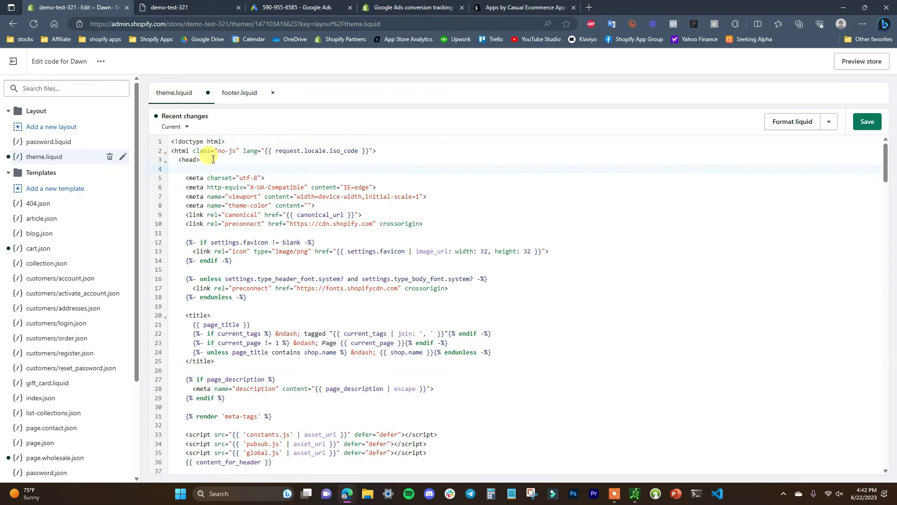
key("Return")
key("Up")
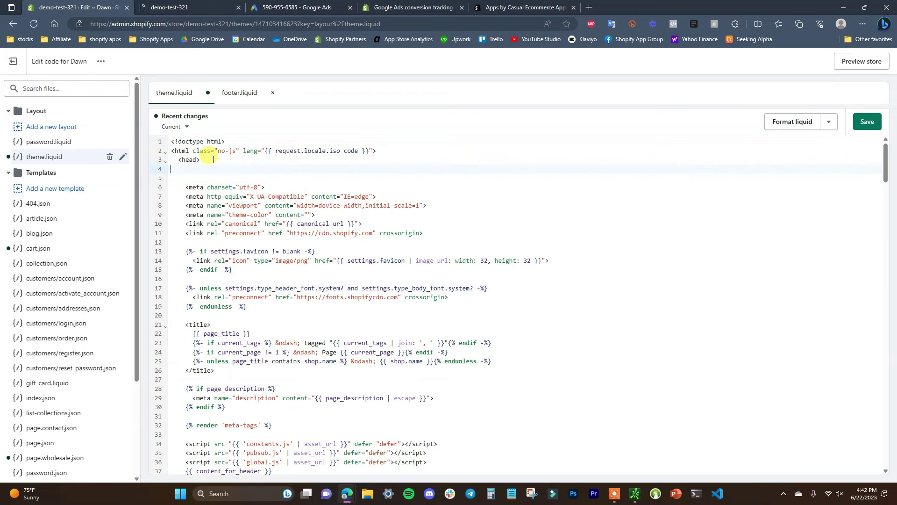
key("ctrl+v")
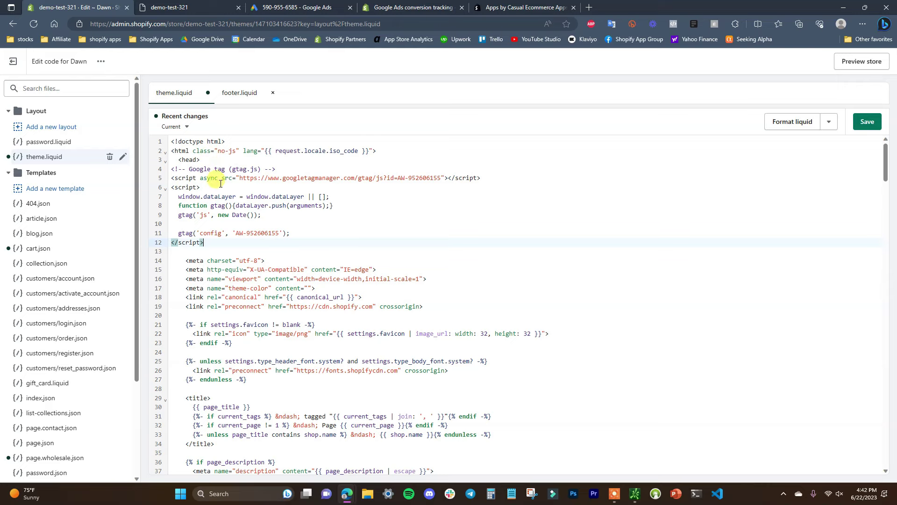
left_click(863, 124)
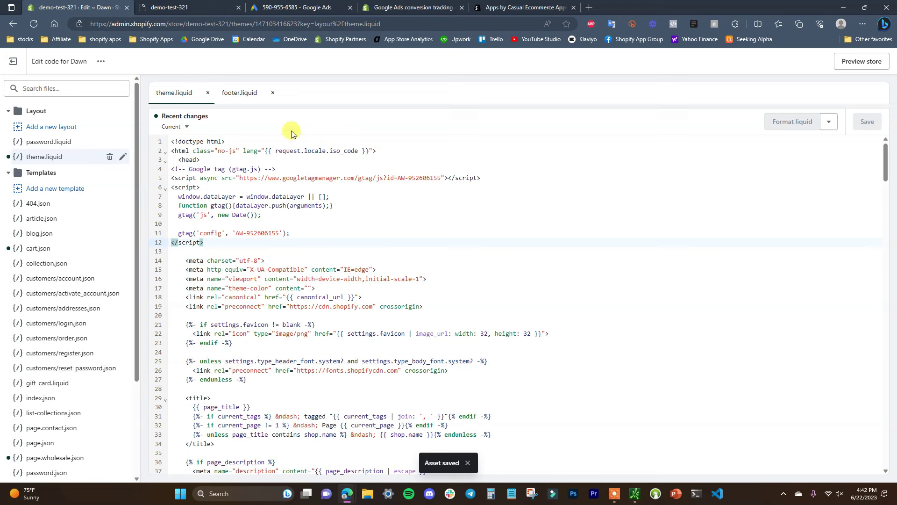
left_click(14, 61)
left_click(52, 434)
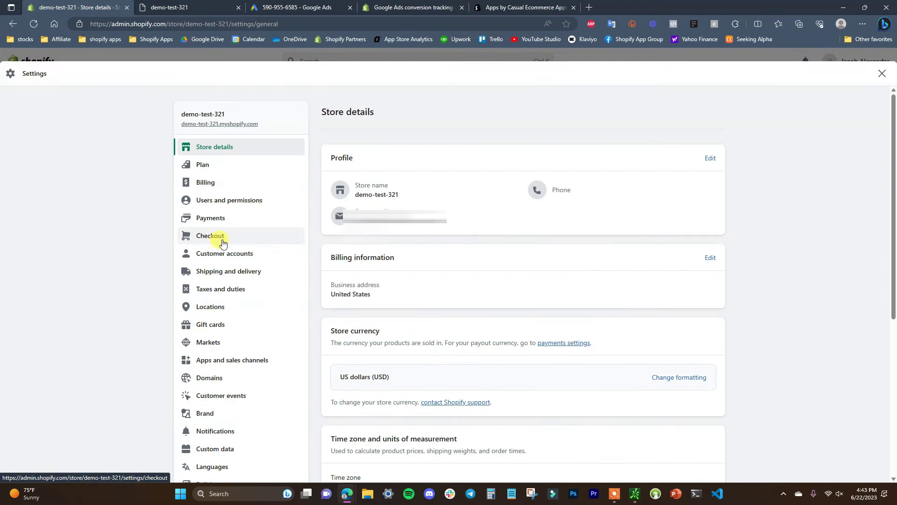
Paste the Google tag below the SegMetrics code in the Checkout order status Additional scripts and save
left_click(229, 238)
scroll(766, 301, "down", 5)
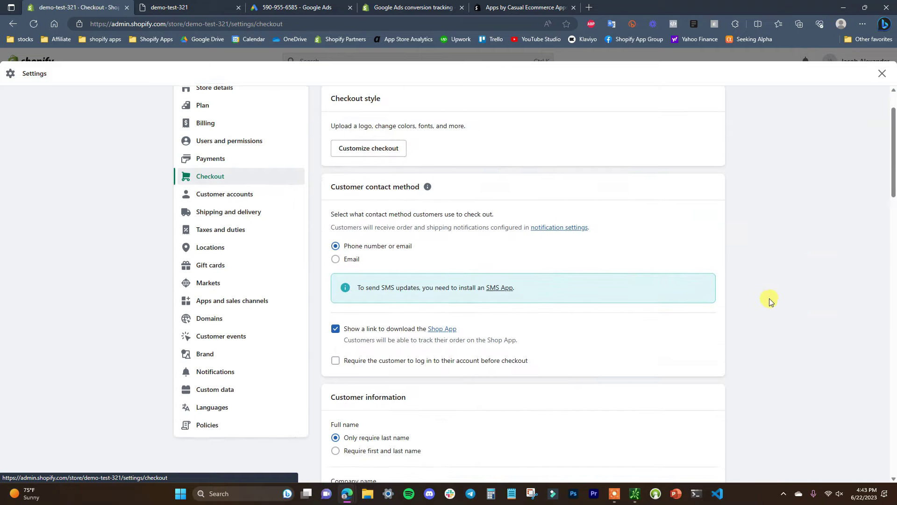
scroll(769, 294, "down", 15)
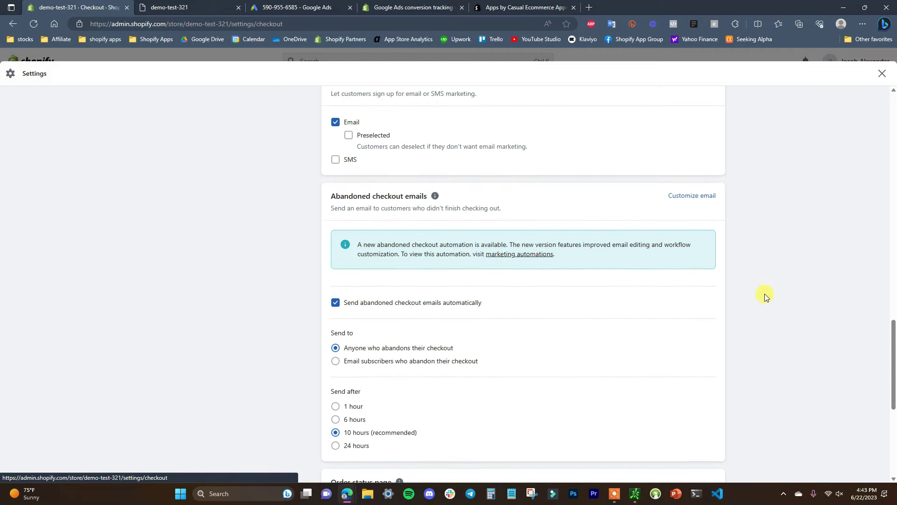
scroll(764, 293, "down", 3)
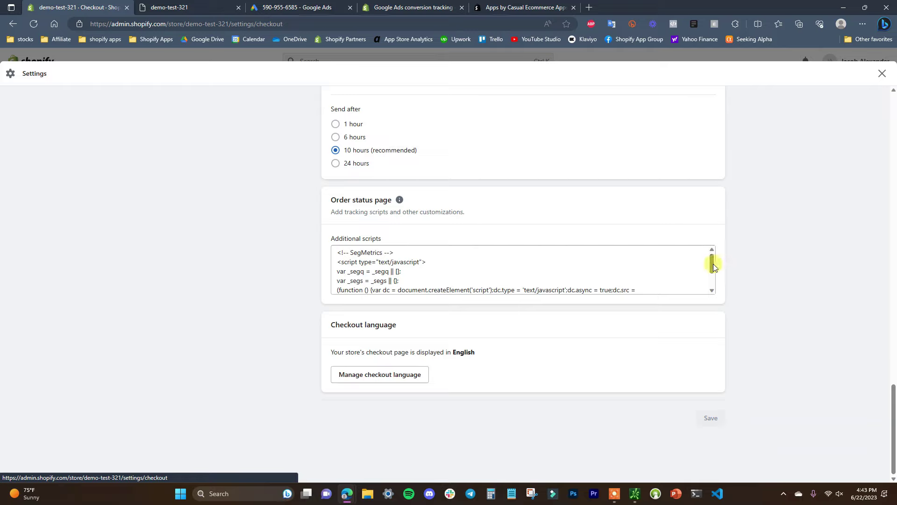
left_click_drag(713, 258, 721, 287)
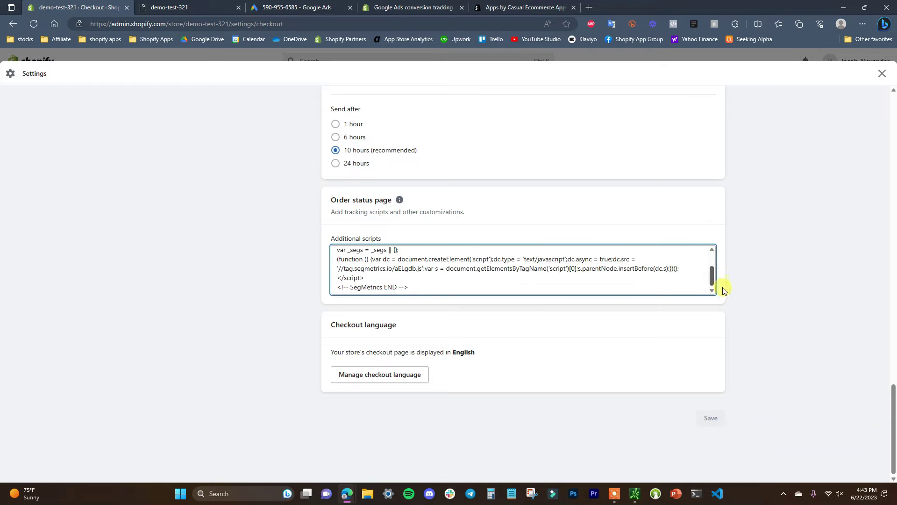
left_click(445, 287)
key("Return")
key("Return")
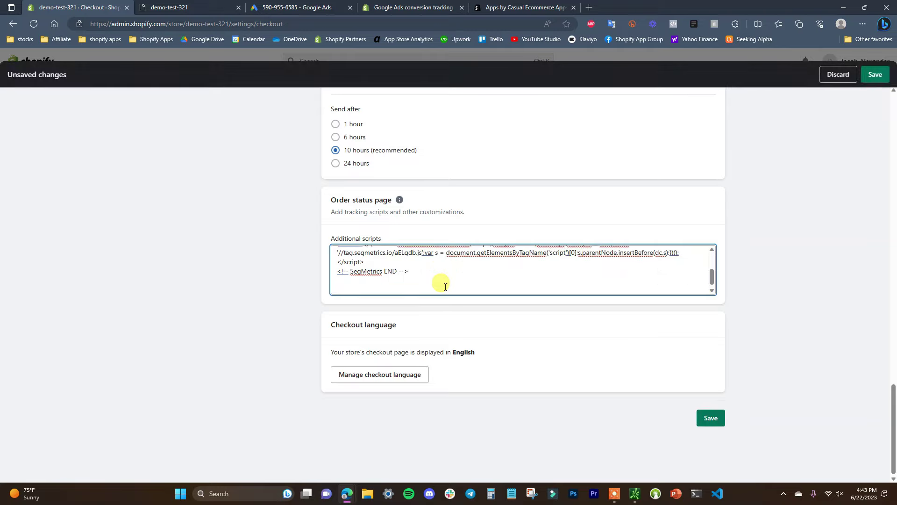
key("ctrl+v")
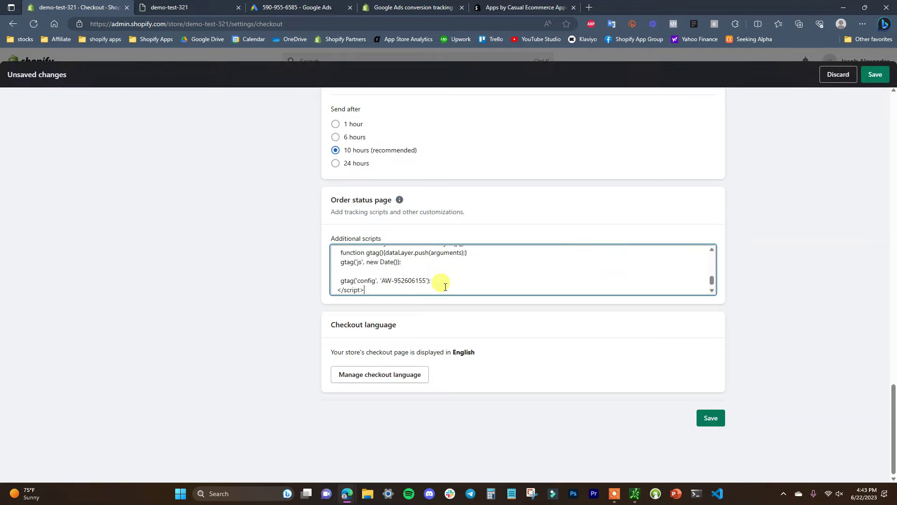
left_click(710, 417)
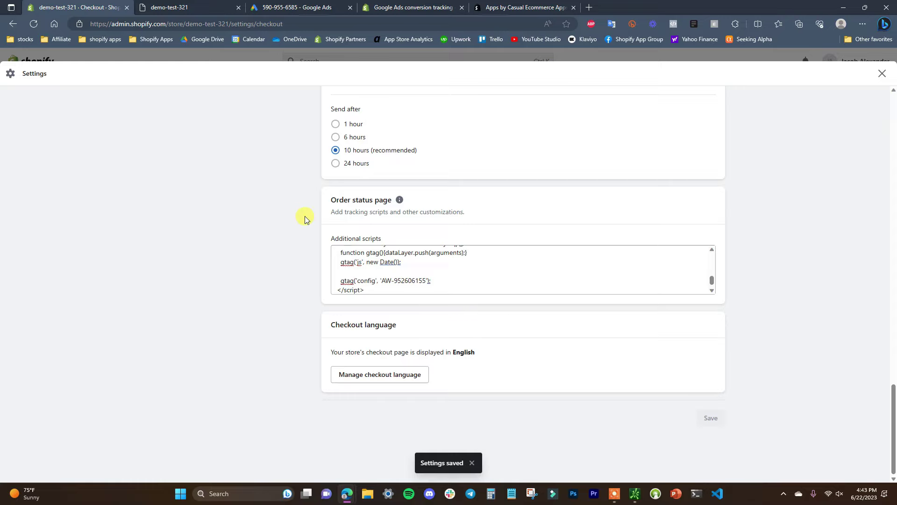
left_click(311, 6)
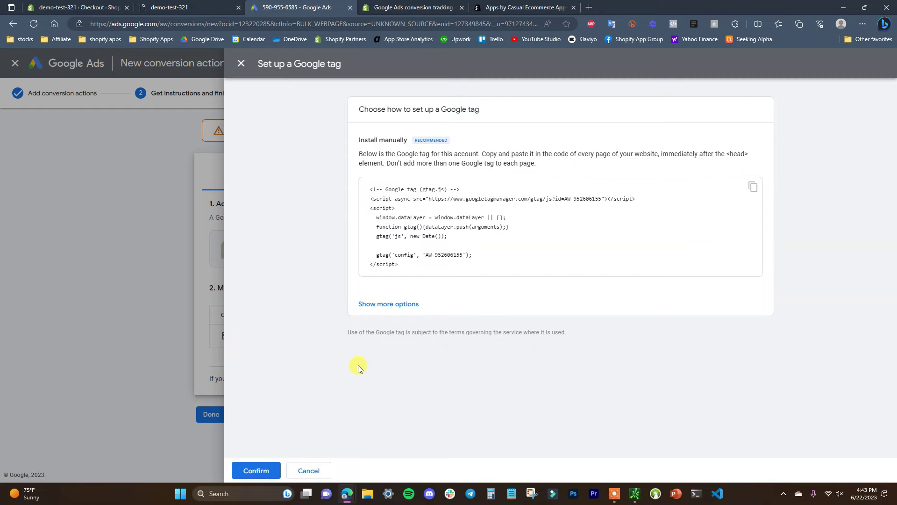
Confirm the Google tag setup and return to the Purchase conversion's tag instructions
left_click(263, 472)
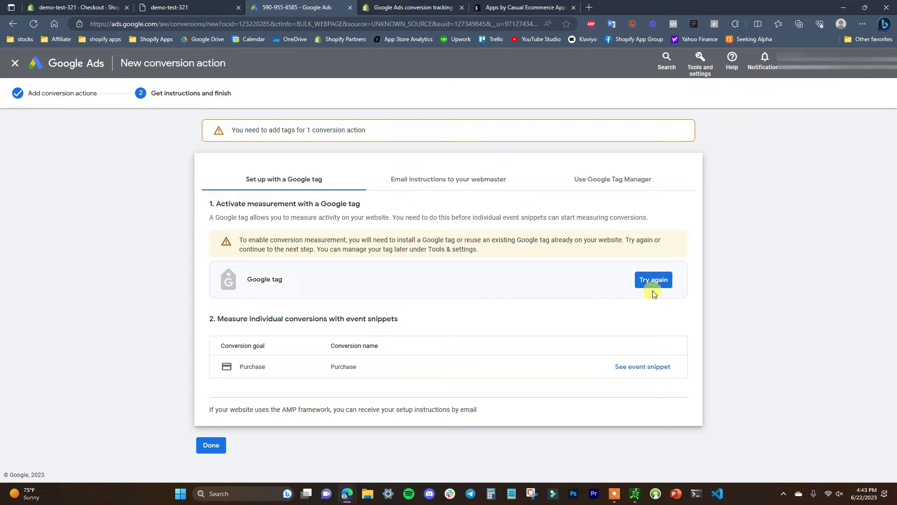
left_click(103, 2)
left_click(270, 5)
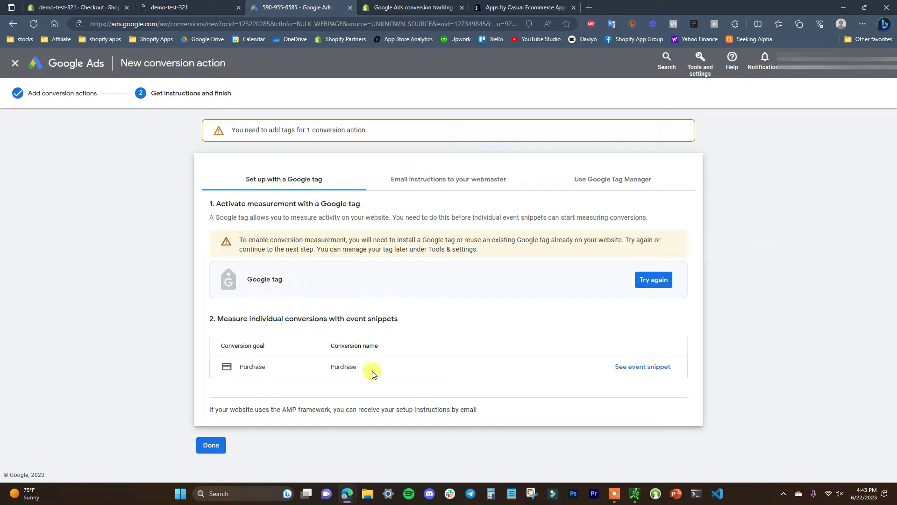
Copy the Purchase conversion's page-load event snippet and open a blank Notepad window
left_click(642, 368)
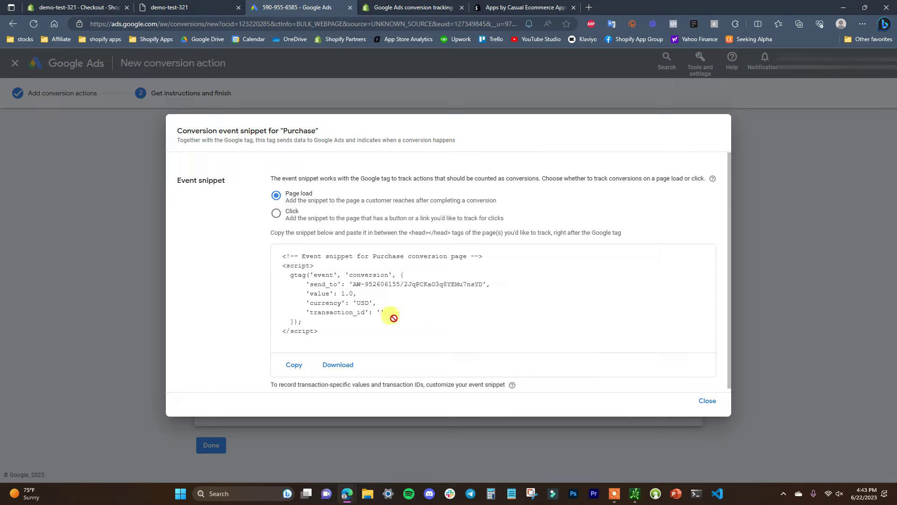
left_click(293, 367)
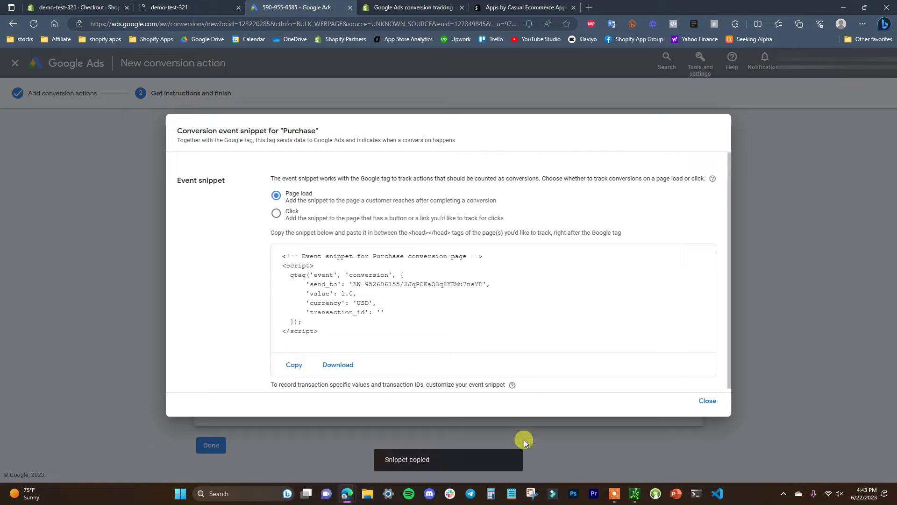
left_click(512, 494)
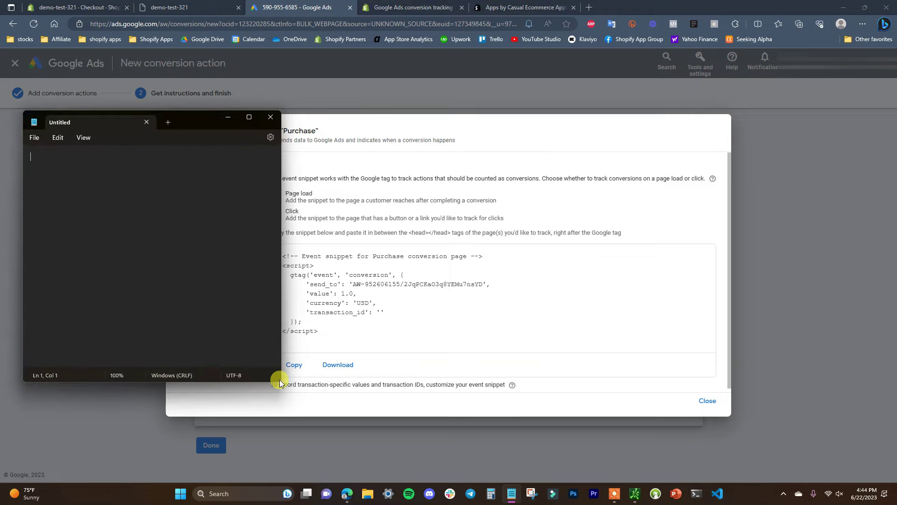
Enlarge Notepad, paste the Purchase event snippet into it, and drag the window to the left
left_click_drag(197, 128, 150, 128)
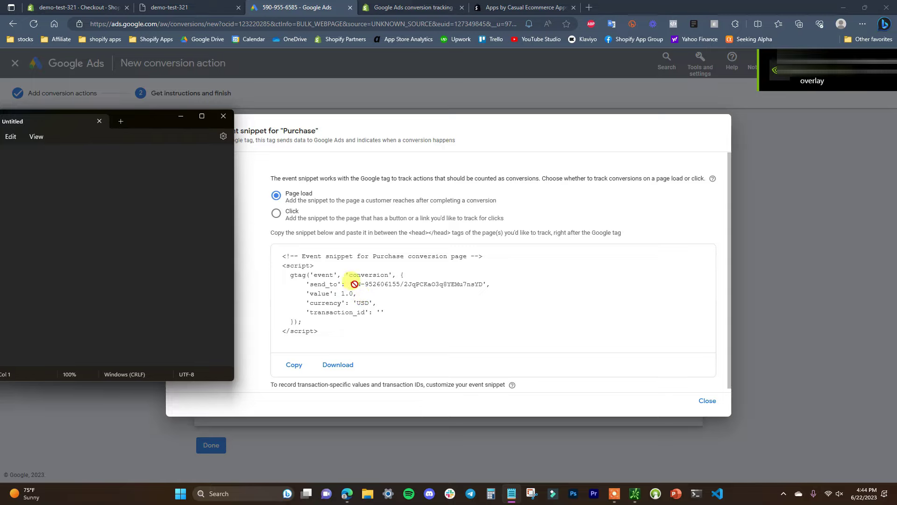
left_click_drag(157, 124, 405, 129)
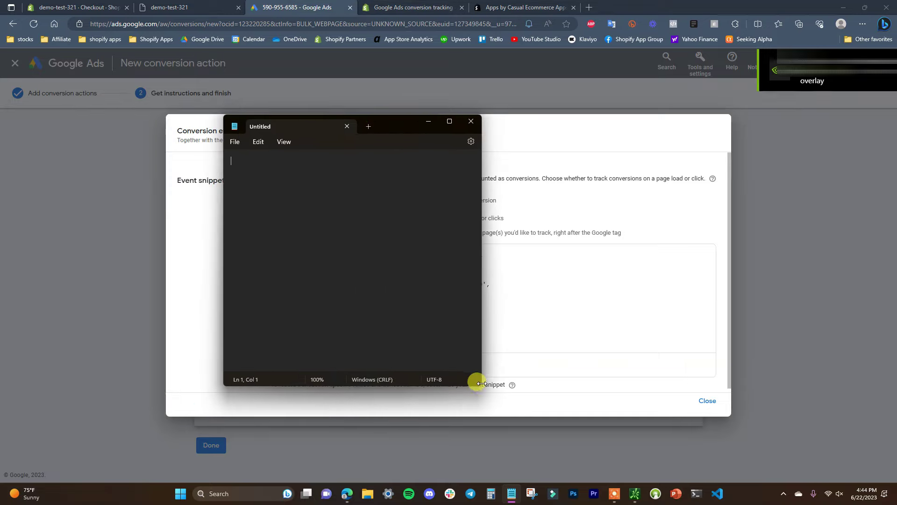
left_click_drag(481, 385, 583, 391)
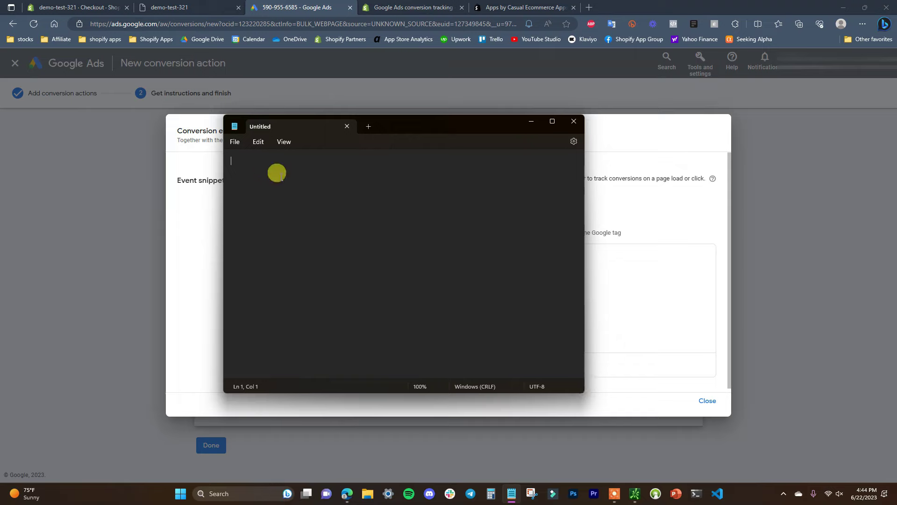
key("ctrl+v")
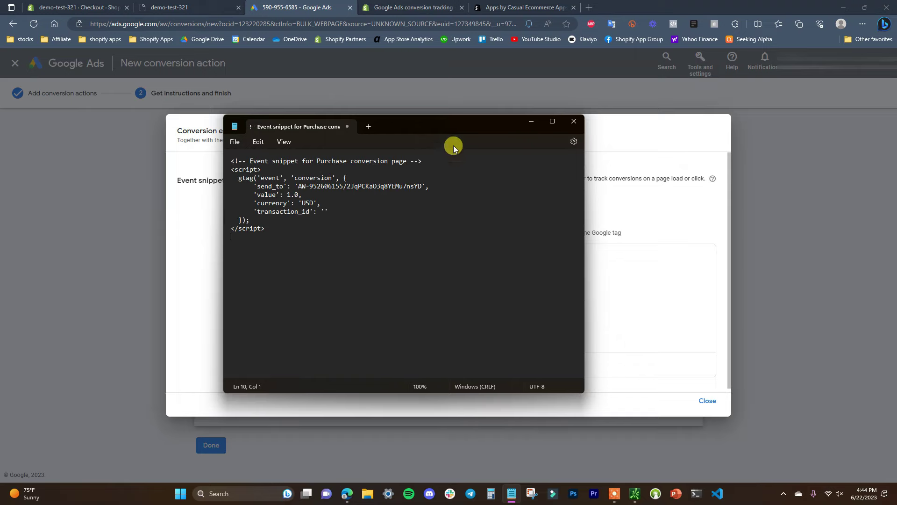
left_click_drag(451, 125, 0, 187)
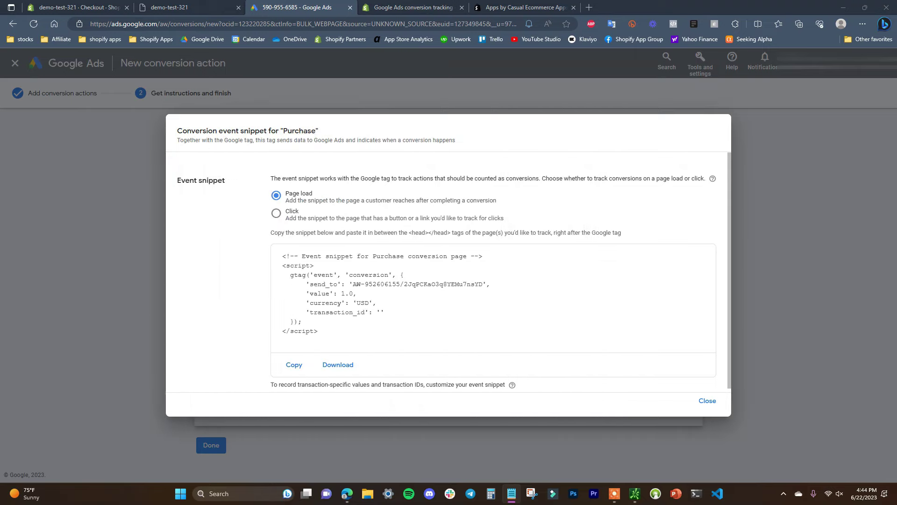
left_click(402, 8)
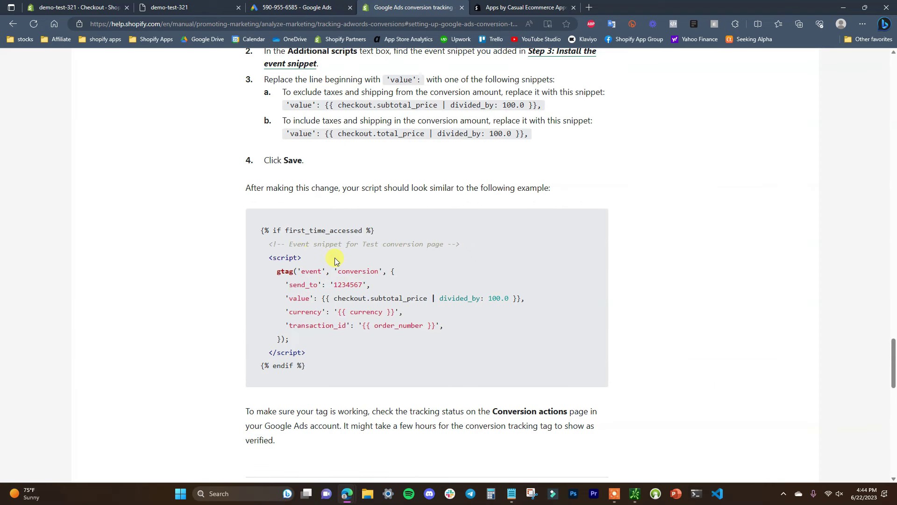
Go to Step 4 of the Google Ads conversion tracking article and select its dynamic-value example script
left_click_drag(893, 374, 890, 60)
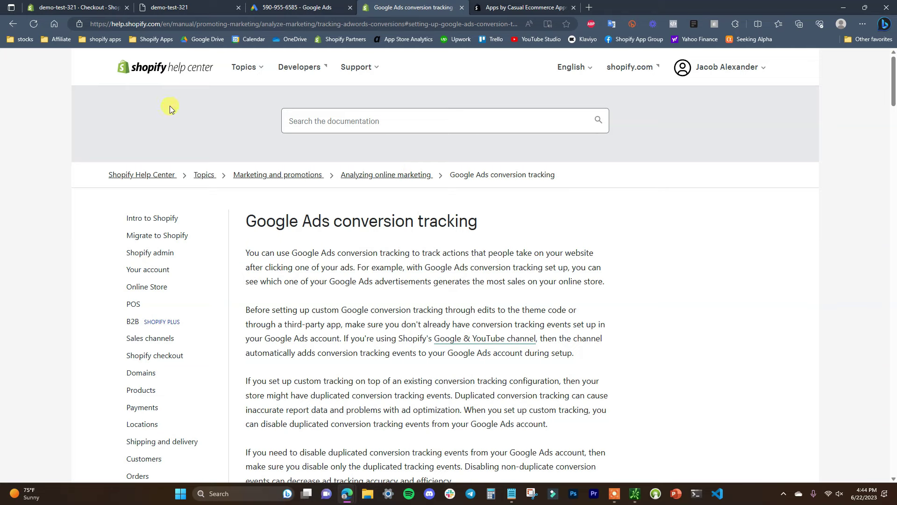
scroll(608, 290, "down", 10)
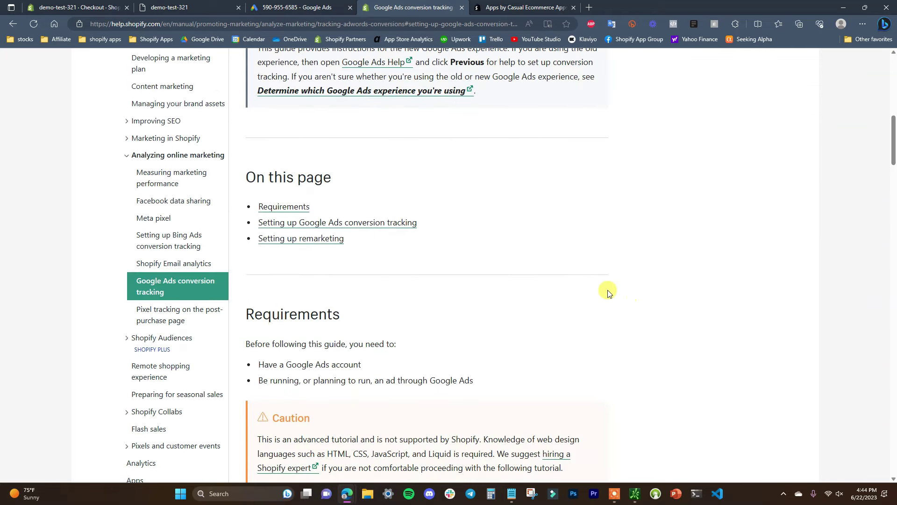
left_click(388, 223)
scroll(373, 233, "down", 7)
scroll(366, 241, "down", 18)
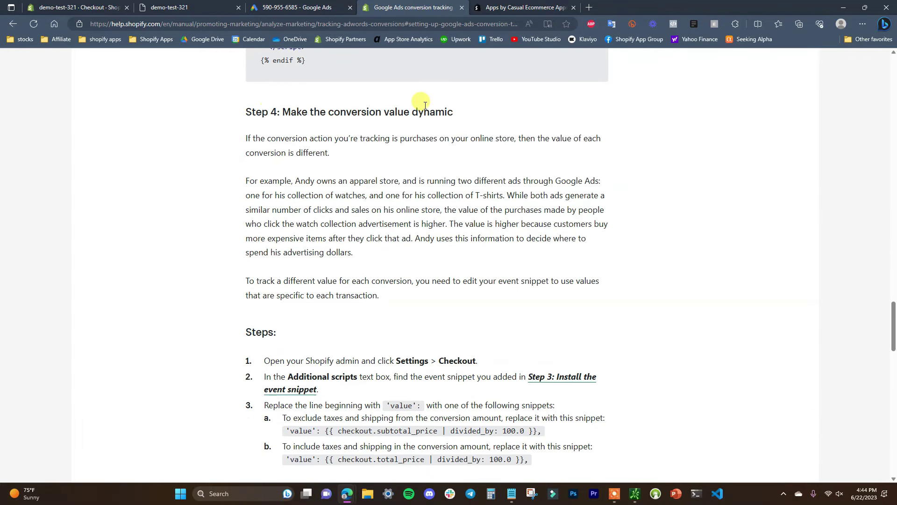
left_click_drag(253, 112, 451, 116)
left_click(455, 158)
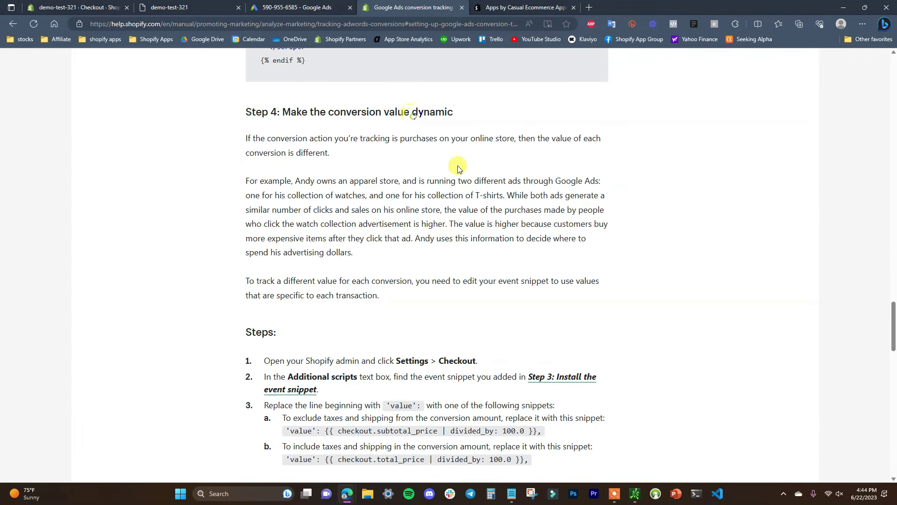
scroll(455, 280, "down", 8)
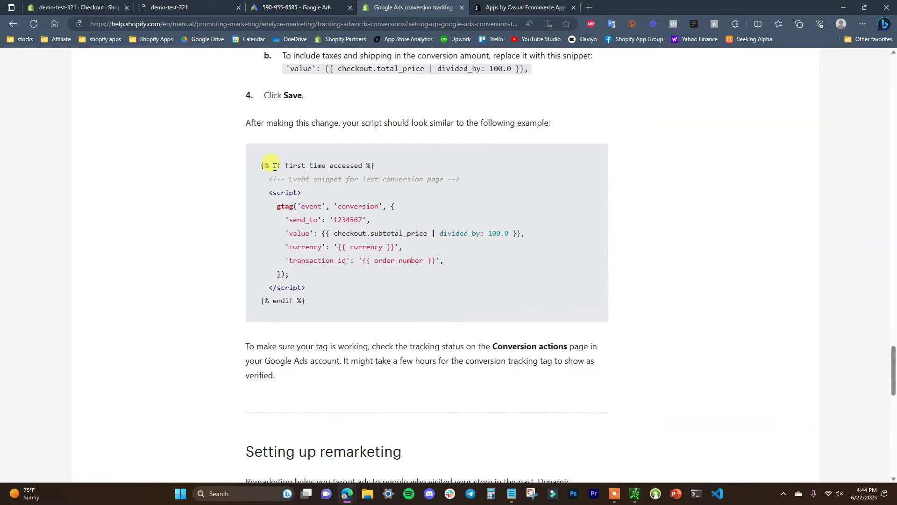
left_click_drag(268, 174, 325, 266)
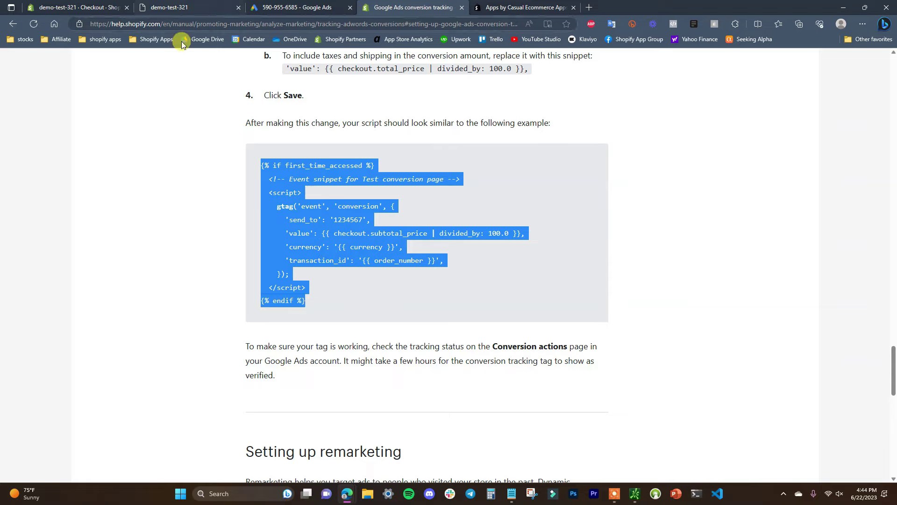
left_click(105, 4)
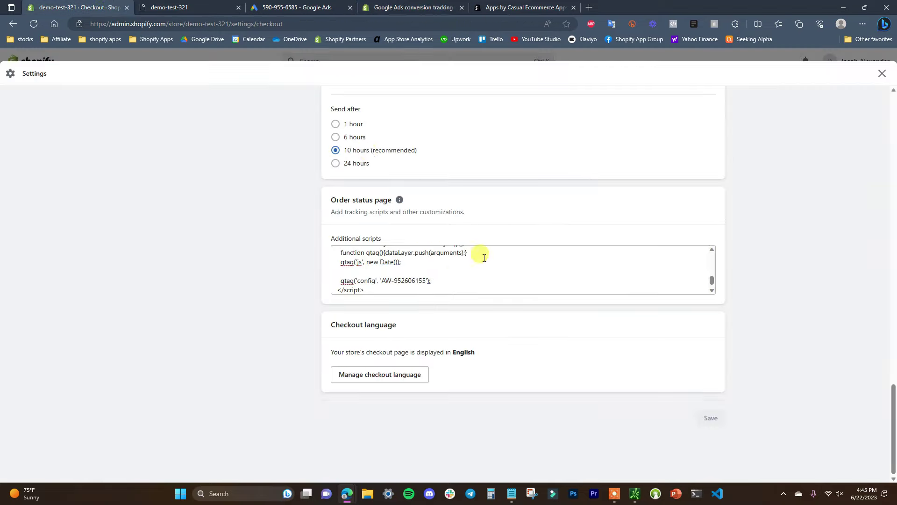
Paste the dynamic-value conversion example on new lines after the existing Google tag script
scroll(406, 281, "down", 1)
left_click(387, 289)
key("Return")
key("Return")
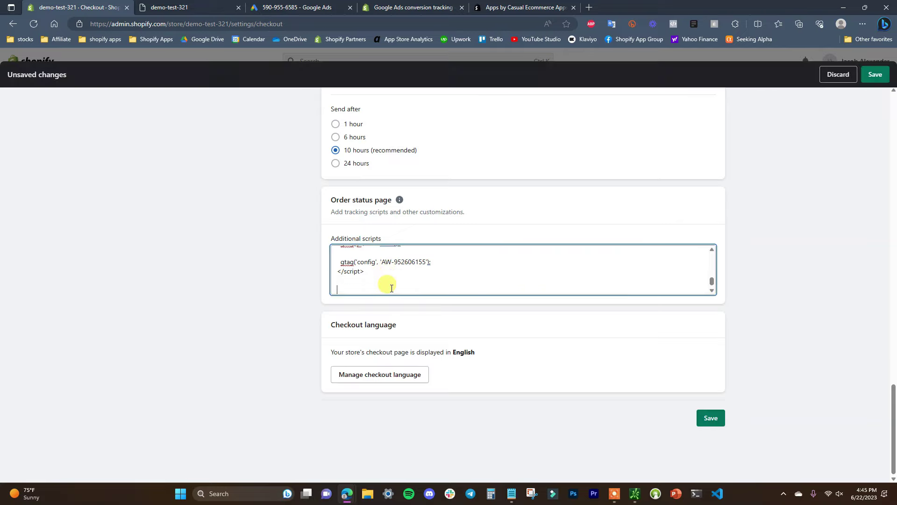
key("ctrl+v")
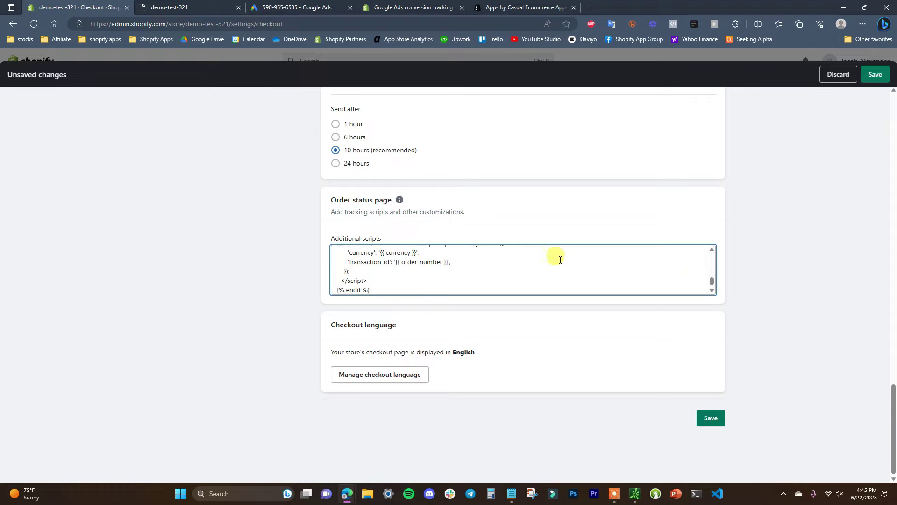
Highlight the subtotal price value and placeholder send_to ID, then bring Notepad's Purchase snippet to centre
scroll(692, 262, "up", 2)
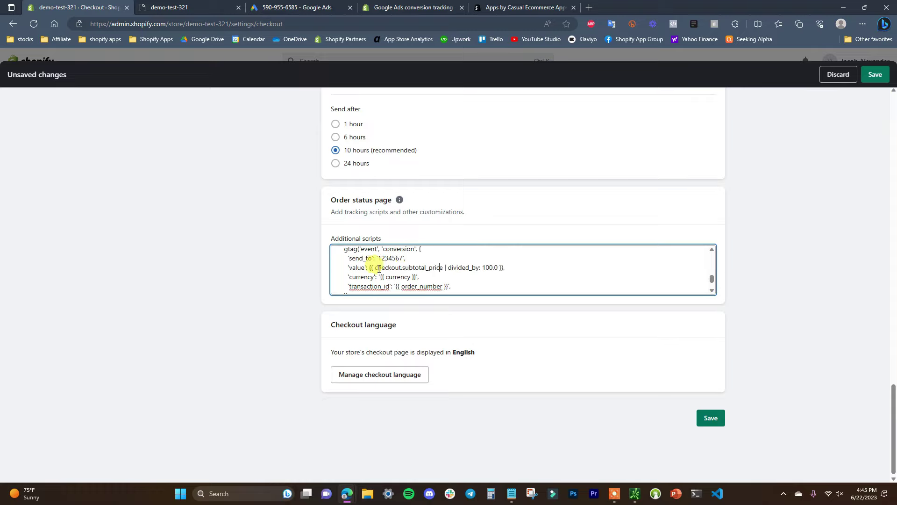
left_click_drag(370, 268, 505, 268)
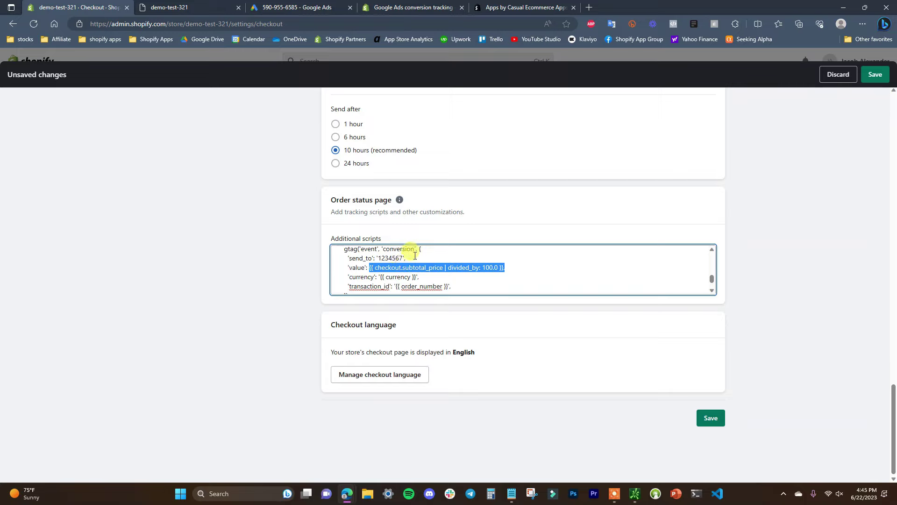
left_click_drag(377, 259, 398, 258)
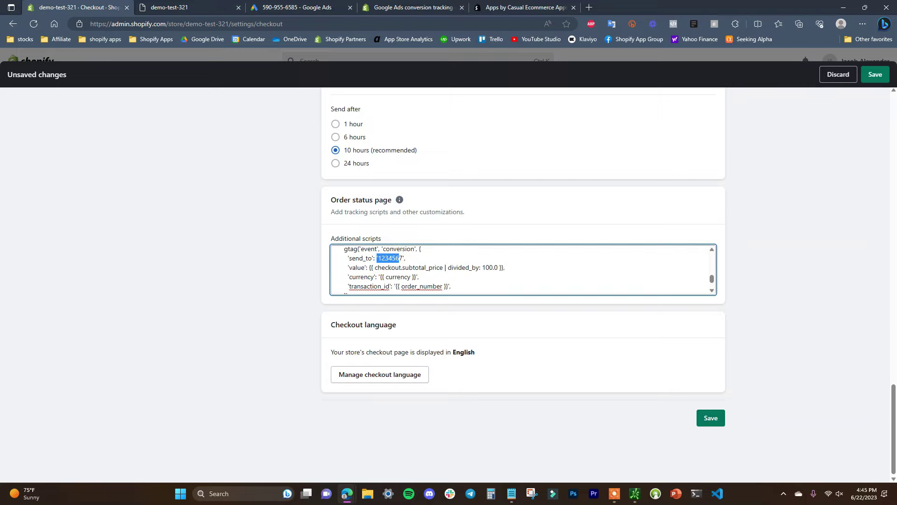
key("alt+Tab")
left_click_drag(113, 201, 401, 169)
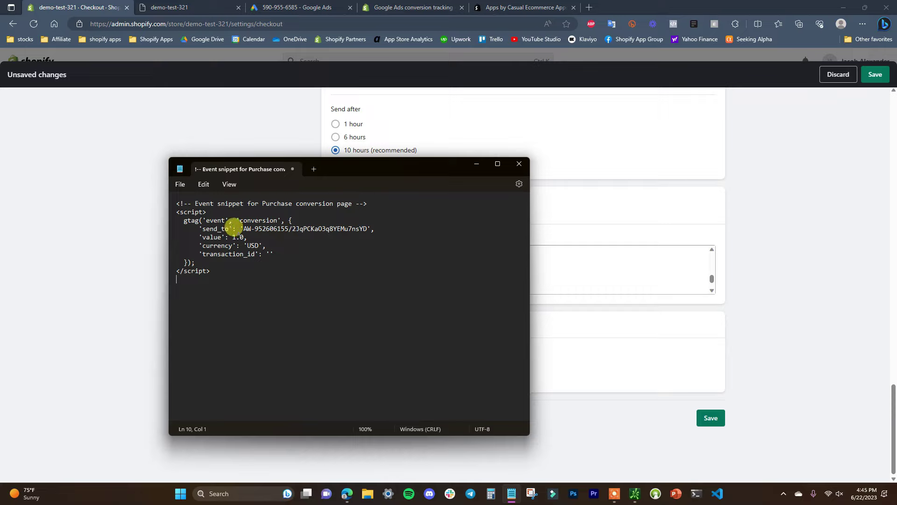
Copy the real Google Ads conversion ID and label from the send_to line in Notepad
double_click(209, 227)
left_click(254, 228)
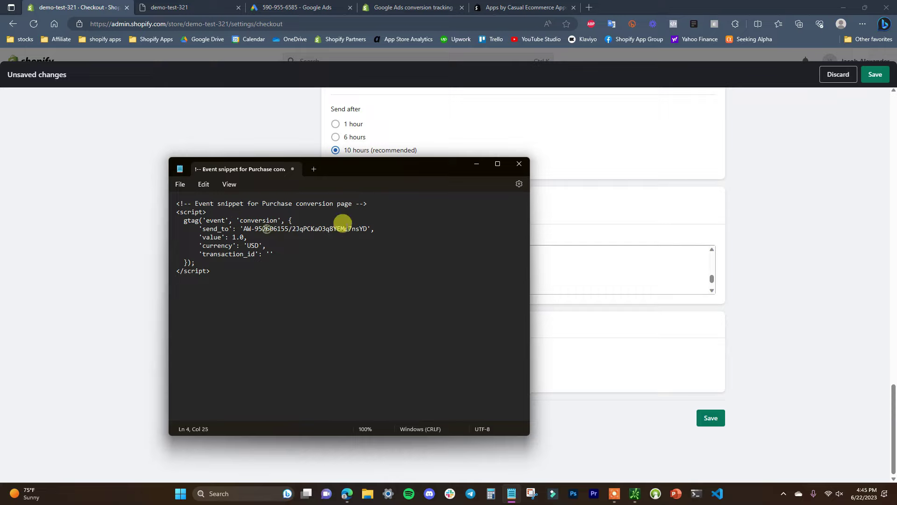
left_click_drag(243, 229, 368, 228)
key("ctrl+c")
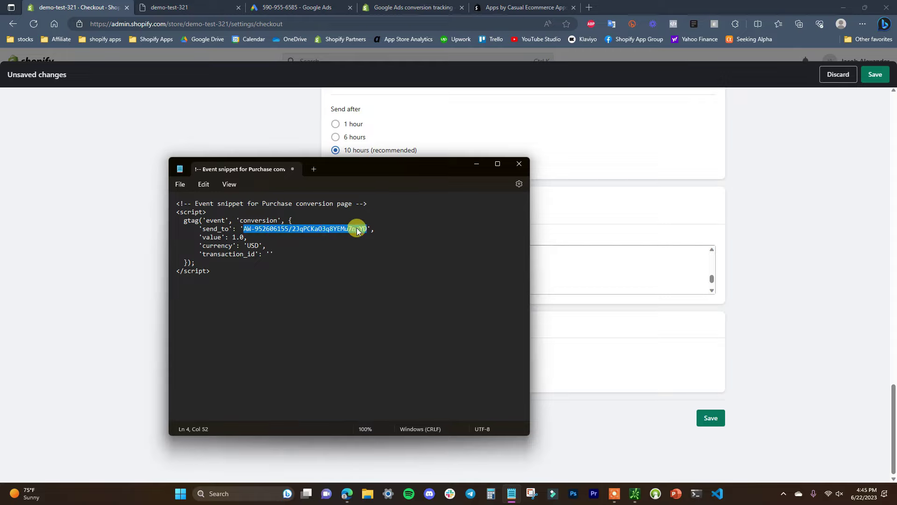
left_click_drag(414, 166, 0, 149)
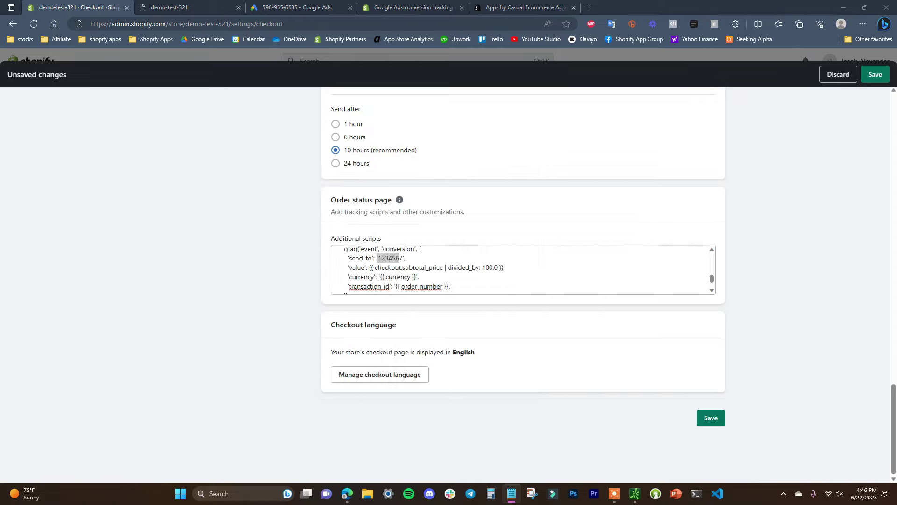
Replace the placeholder 1234567 in Additional scripts with the real conversion ID and save the checkout settings
left_click(411, 258)
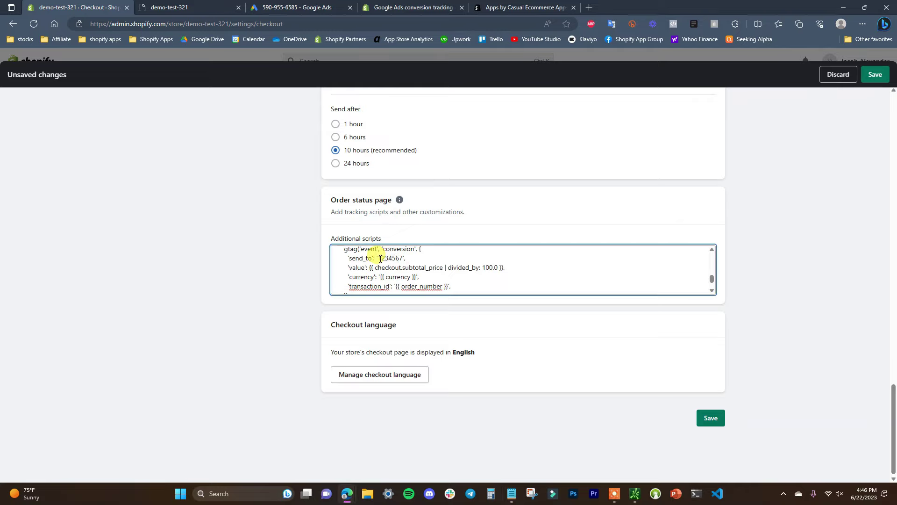
left_click_drag(379, 258, 401, 259)
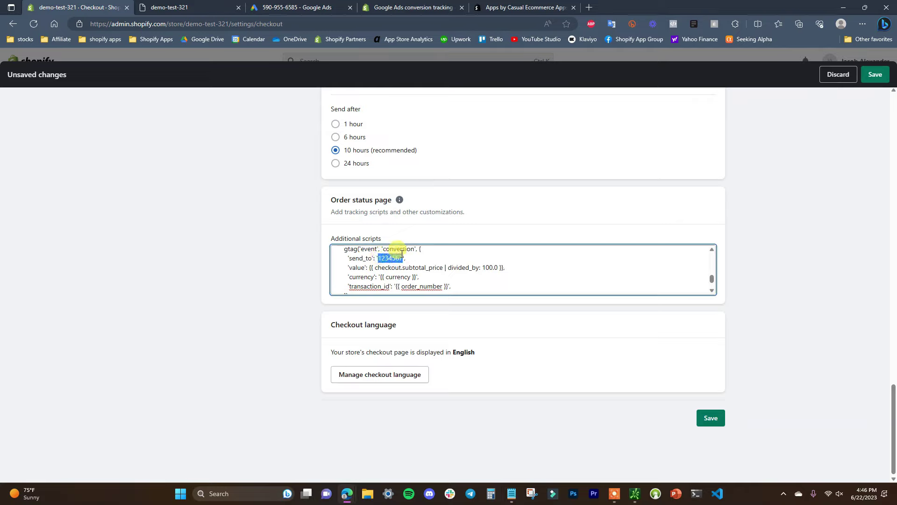
key("ctrl+v")
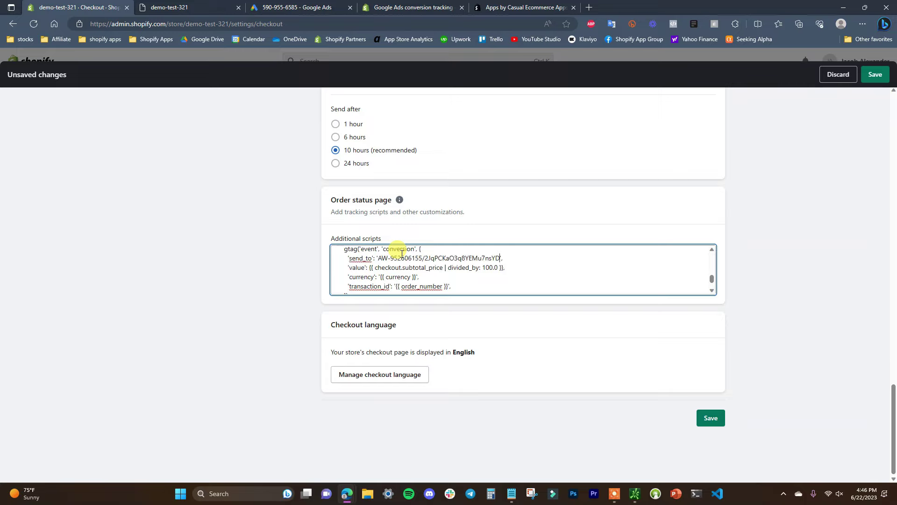
left_click(711, 417)
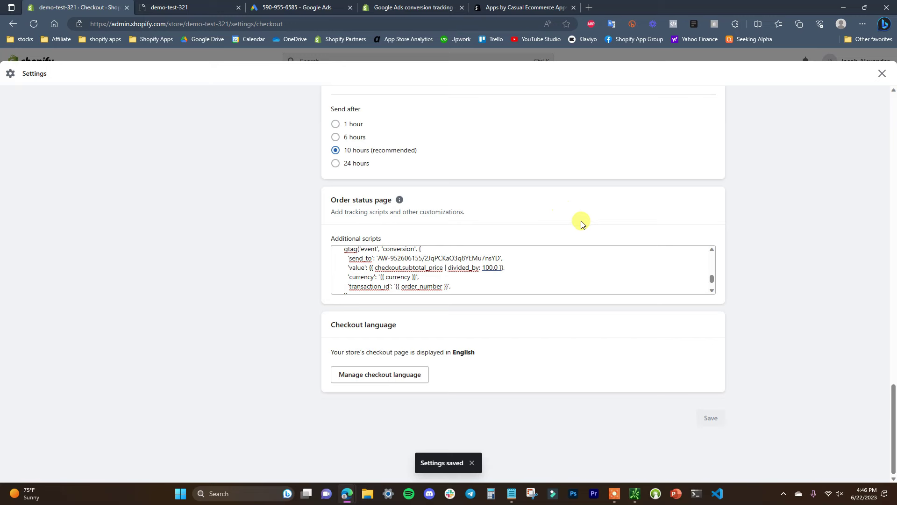
left_click(280, 6)
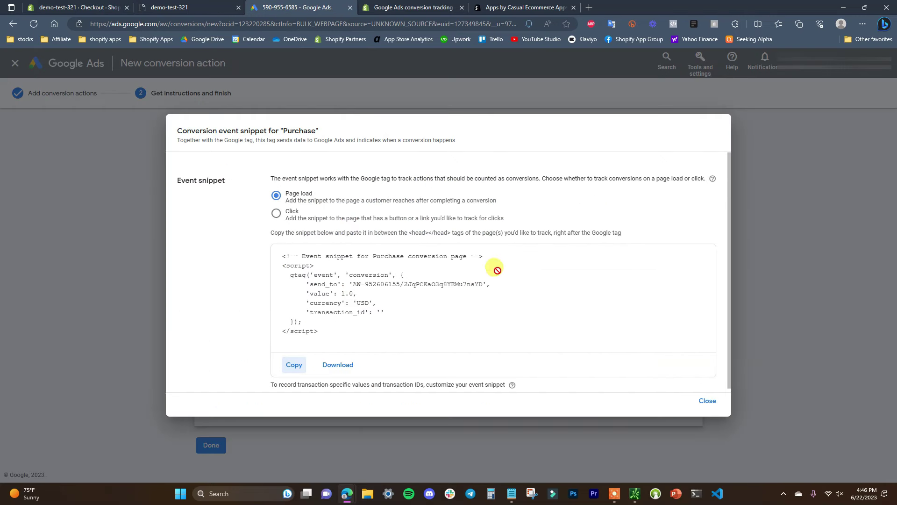
Close the Purchase event snippet dialog and finish the conversion action with Done
left_click(707, 402)
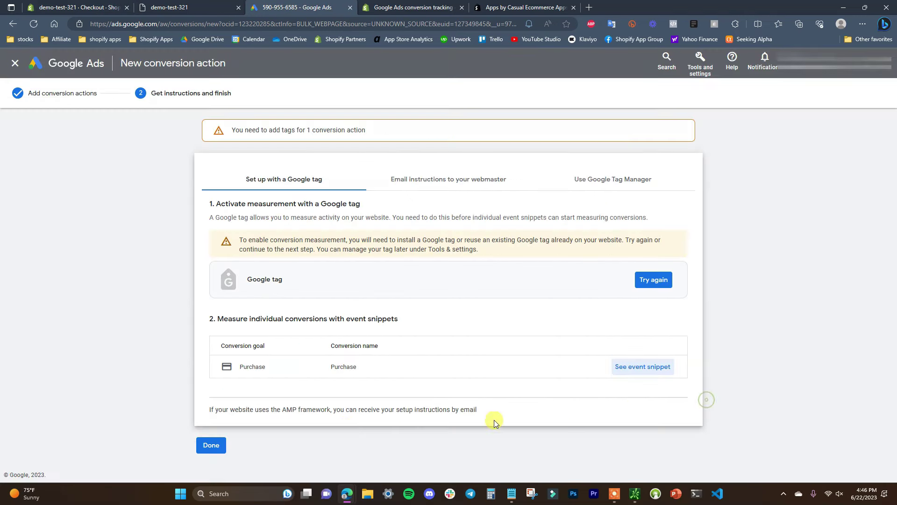
left_click(211, 448)
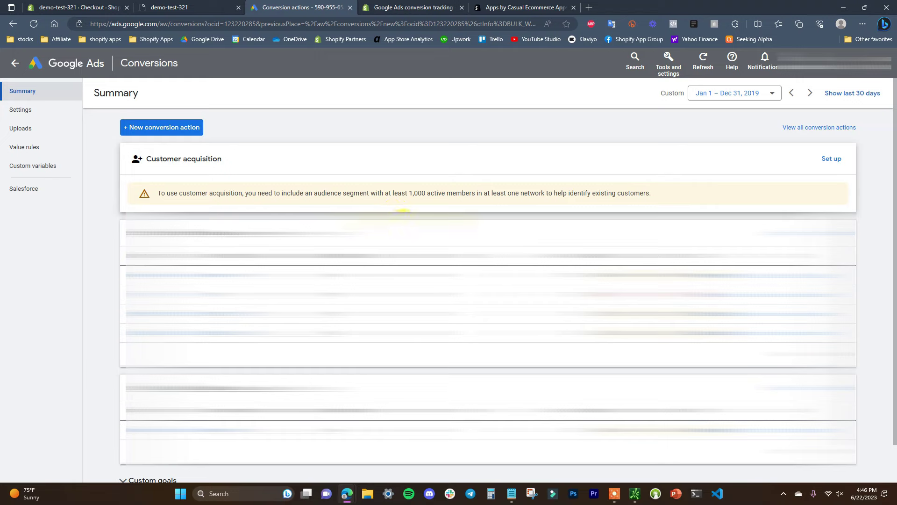
left_click(84, 7)
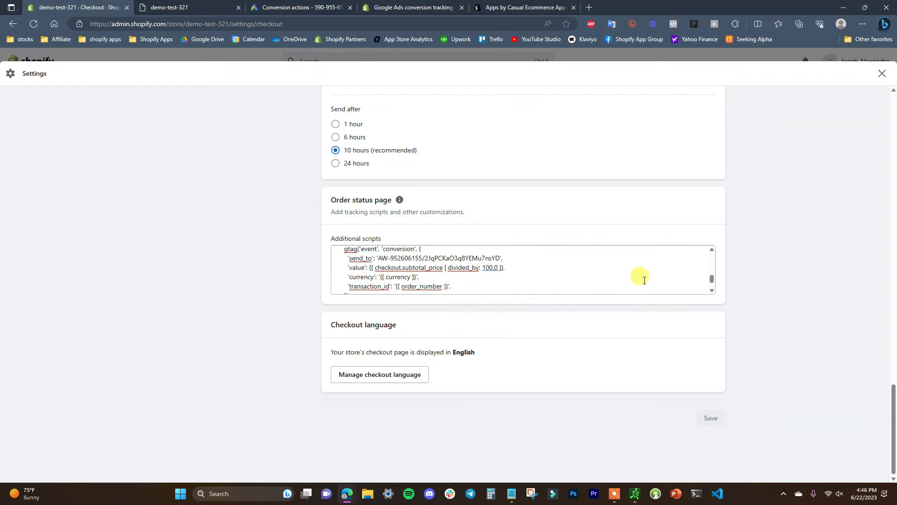
Scroll through Additional scripts to review the saved Purchase conversion script, then bring up the help article
scroll(596, 267, "down", 2)
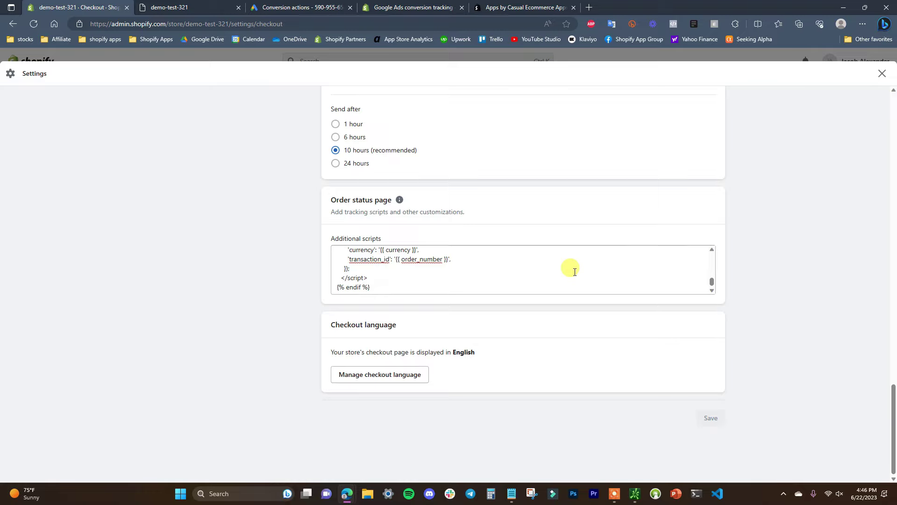
scroll(537, 276, "up", 3)
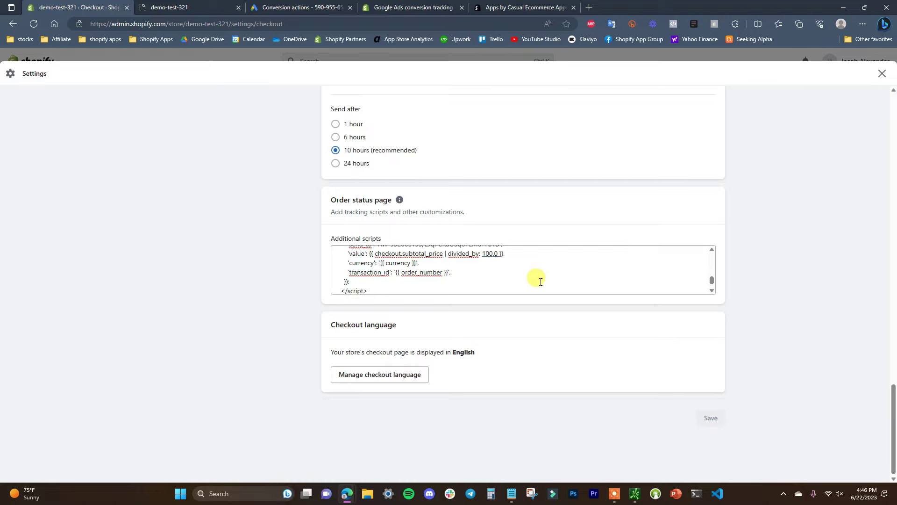
scroll(472, 269, "down", 1)
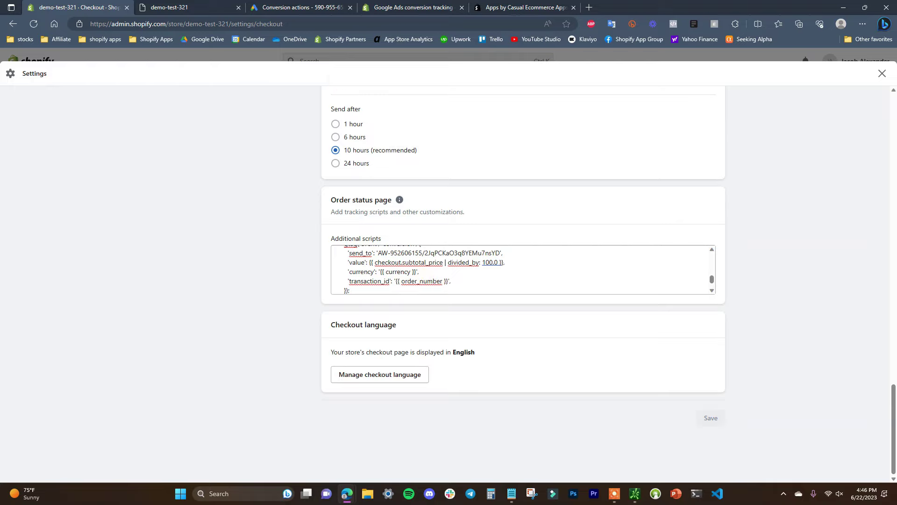
left_click(413, 7)
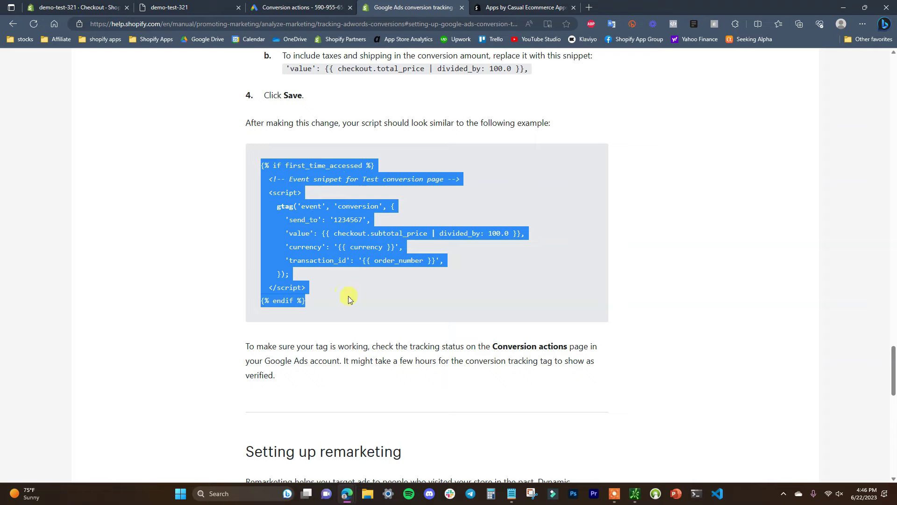
Compare the help article's dynamic-value example script against the saved Shopify conversion script
left_click(330, 312)
left_click_drag(261, 166, 240, 281)
left_click(217, 276)
left_click(99, 5)
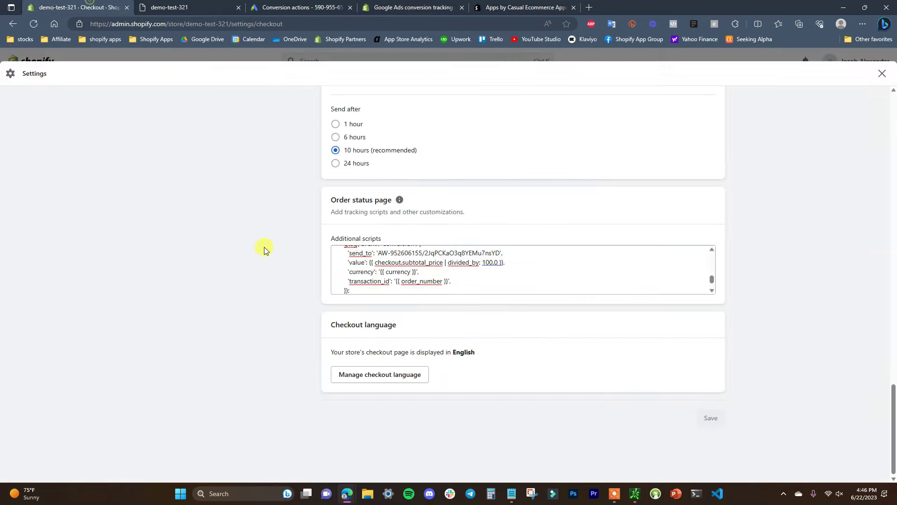
left_click(497, 7)
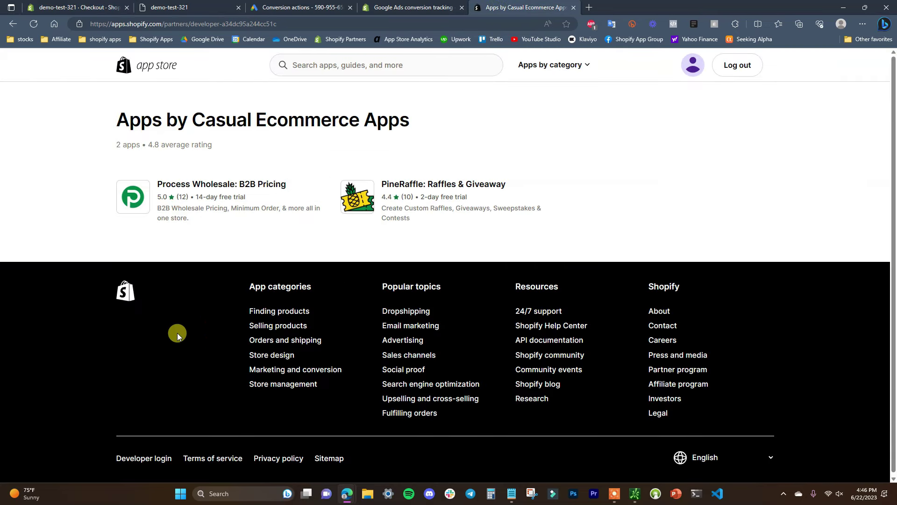